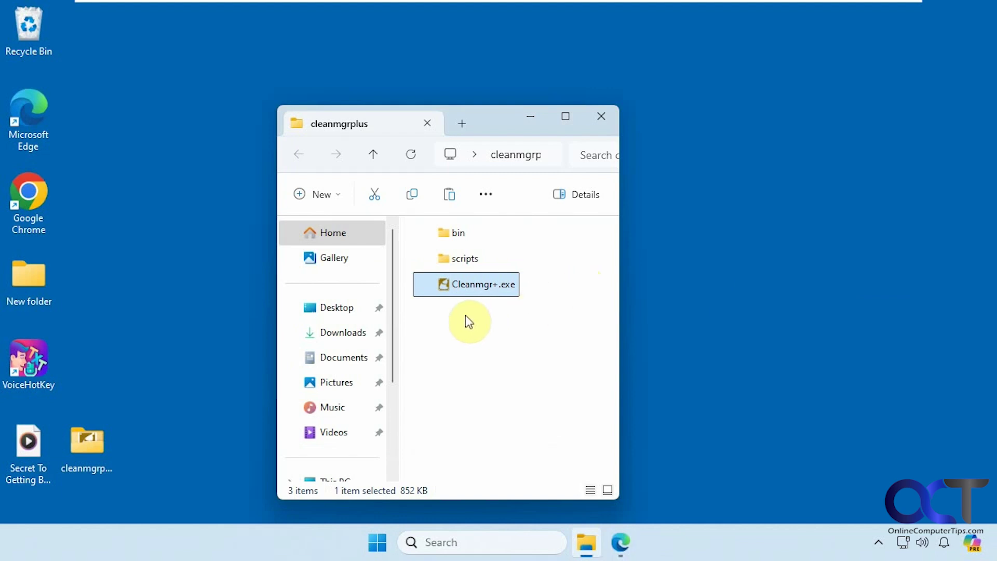
Launch Cleanmgr+.exe from the cleanmgrplus folder.
{"action": "key", "text": "Return"}
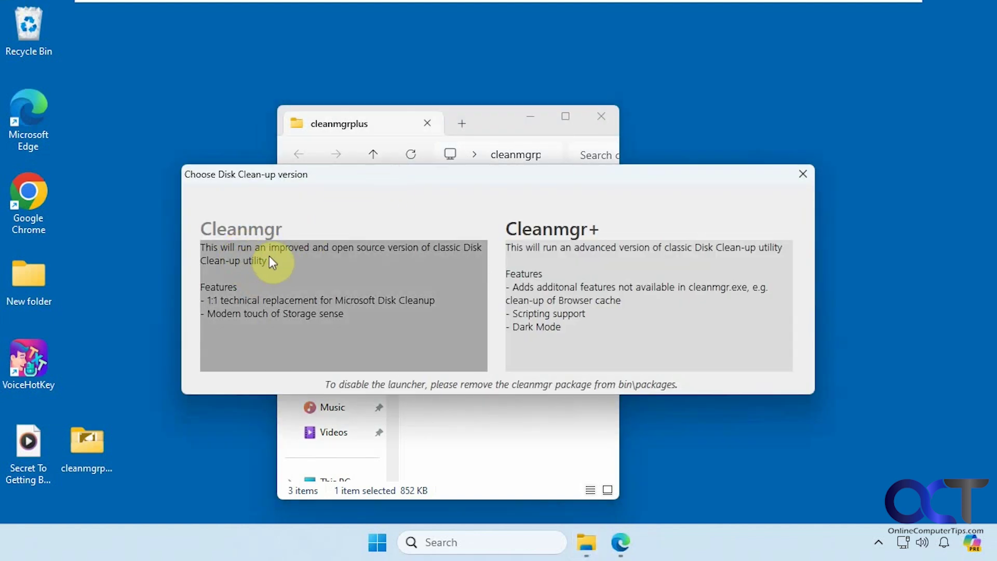
Try classic Cleanmgr and cancel its drive prompt, then relaunch and start the Cleanmgr+ version.
{"action": "left_click", "coordinate": [330, 268]}
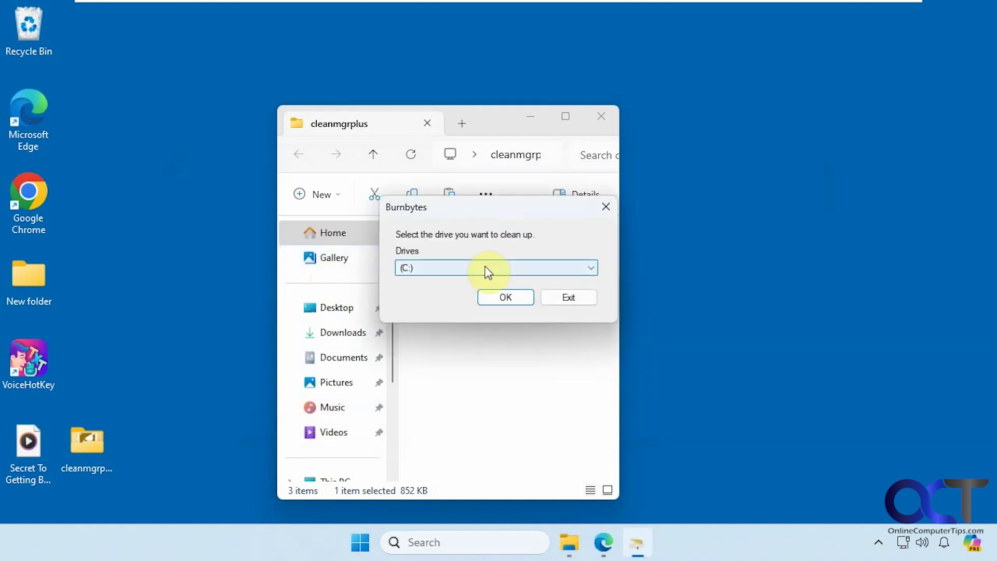
{"action": "left_click", "coordinate": [568, 300]}
{"action": "double_click", "coordinate": [470, 288]}
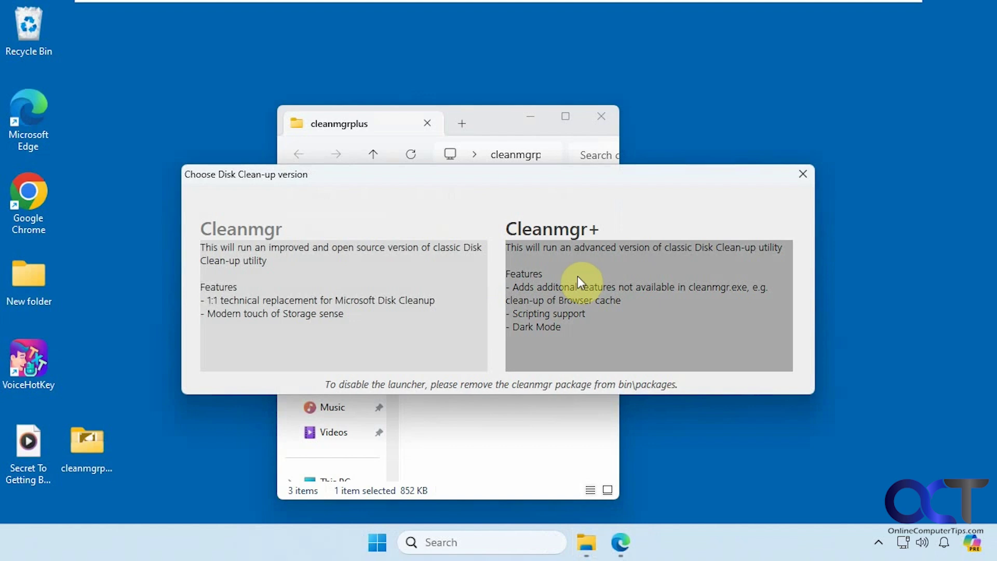
{"action": "left_click", "coordinate": [569, 274]}
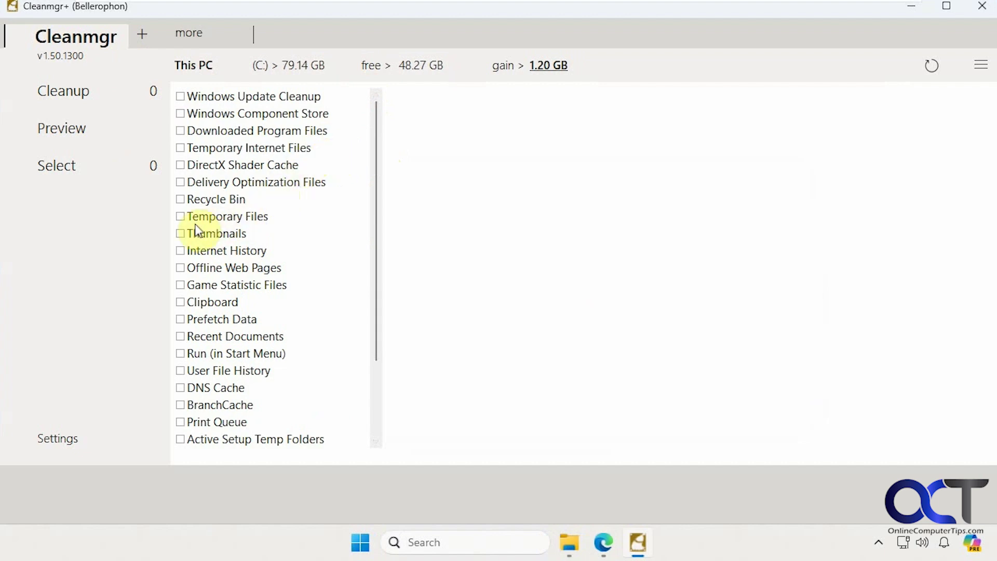
Preview the Temporary Files cleanup (110 files, 419 MB), then untick it.
{"action": "left_click", "coordinate": [182, 216]}
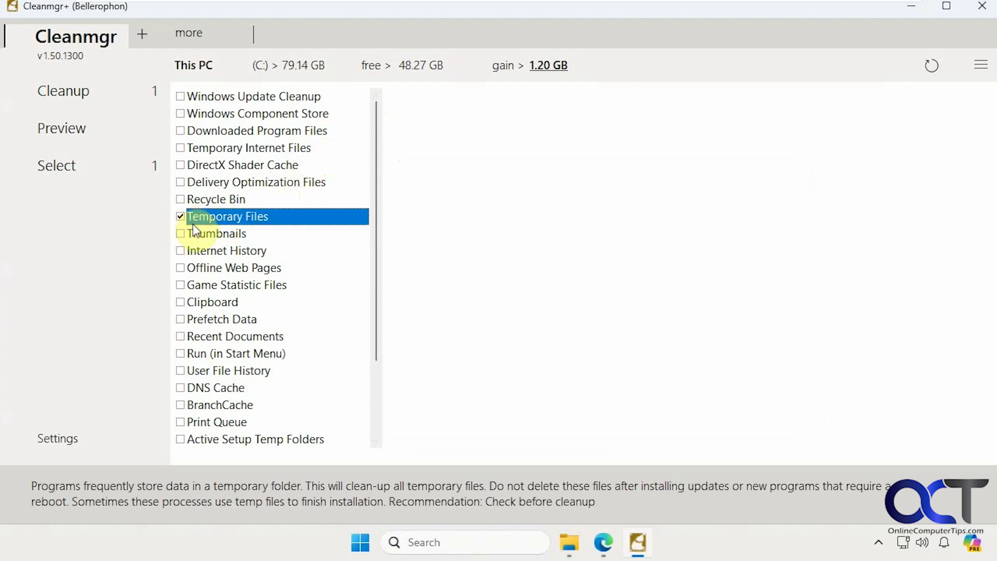
{"action": "left_click", "coordinate": [73, 128]}
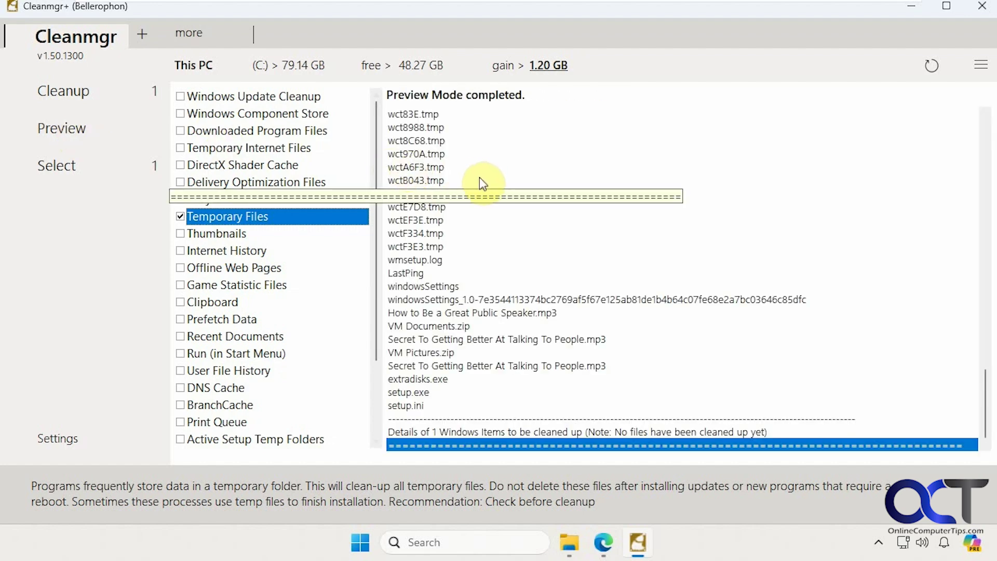
{"action": "scroll", "coordinate": [575, 247], "scroll_direction": "up", "scroll_amount": 15}
{"action": "scroll", "coordinate": [596, 289], "scroll_direction": "up", "scroll_amount": 15}
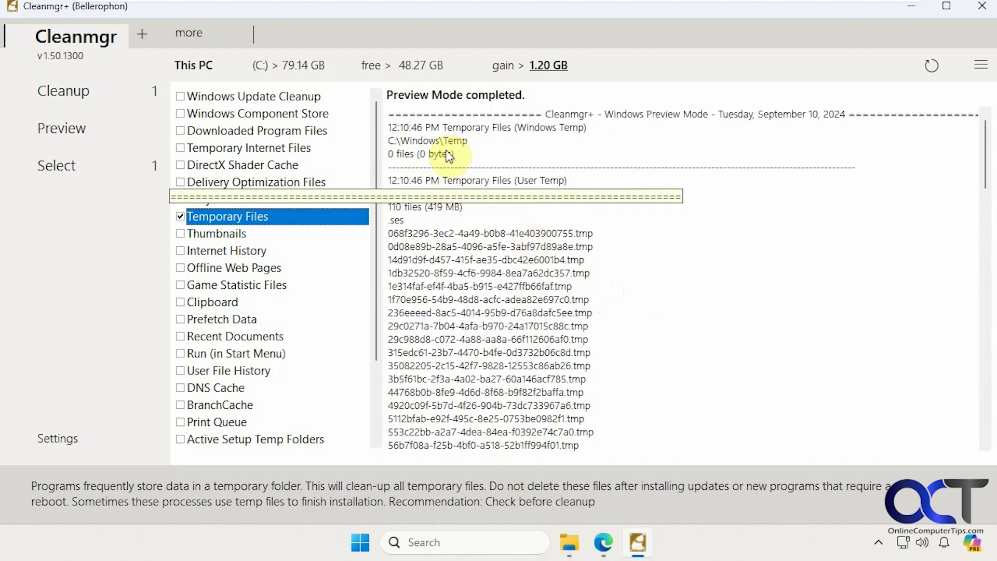
{"action": "left_click", "coordinate": [481, 219]}
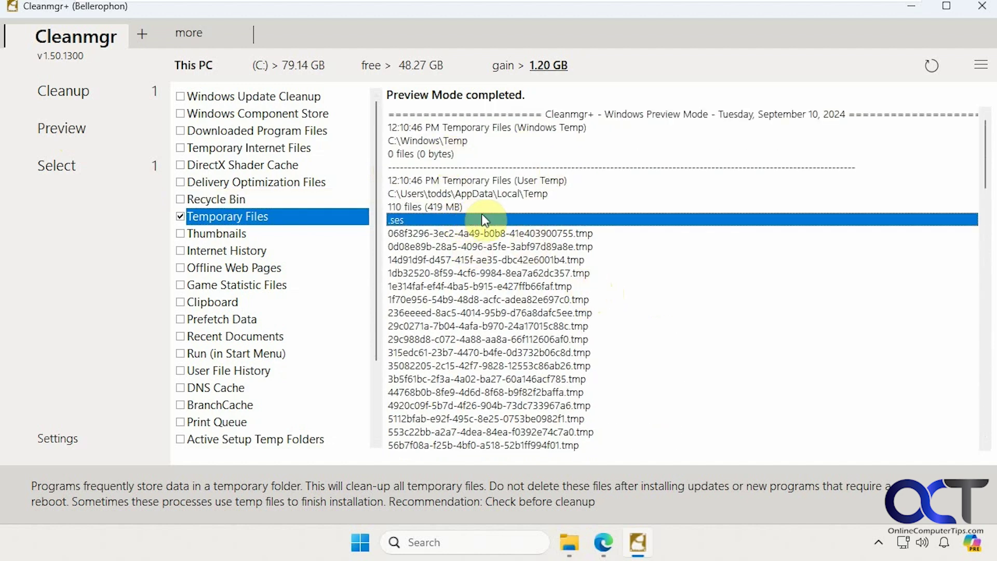
{"action": "left_click", "coordinate": [449, 206]}
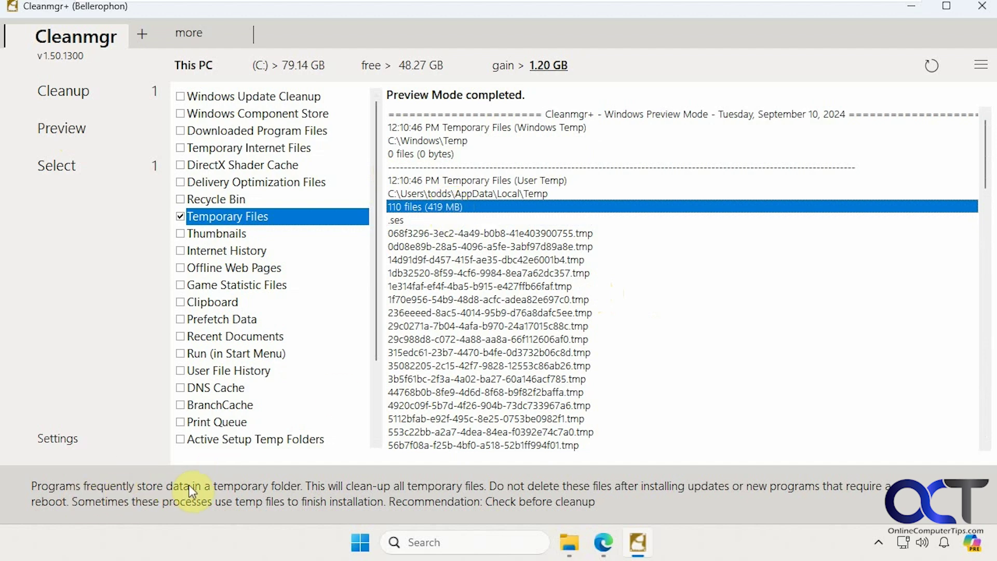
{"action": "left_click", "coordinate": [180, 216]}
Preview Recycle Bin alone, then with Temporary Files, and untick both.
{"action": "left_click", "coordinate": [180, 199]}
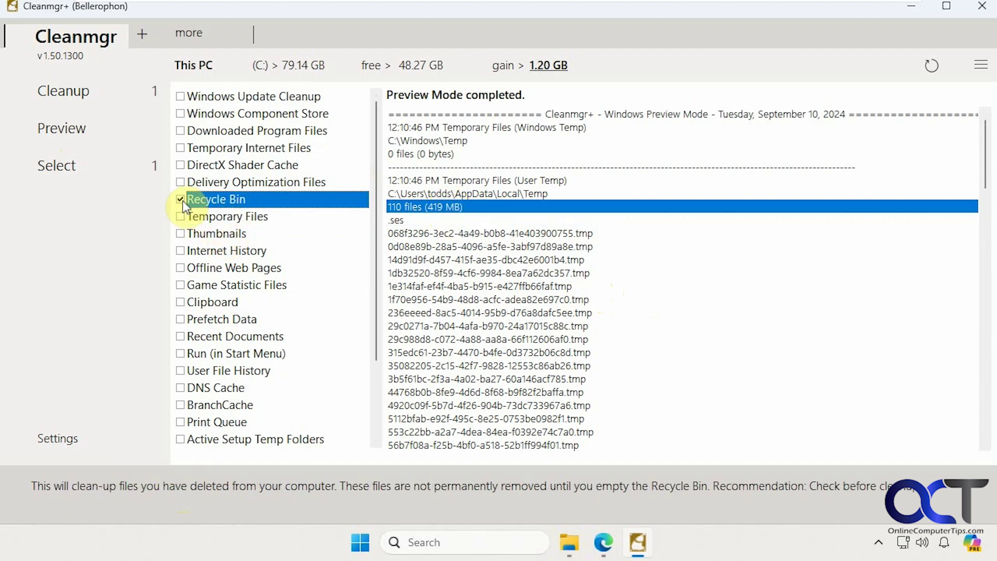
{"action": "left_click", "coordinate": [65, 136]}
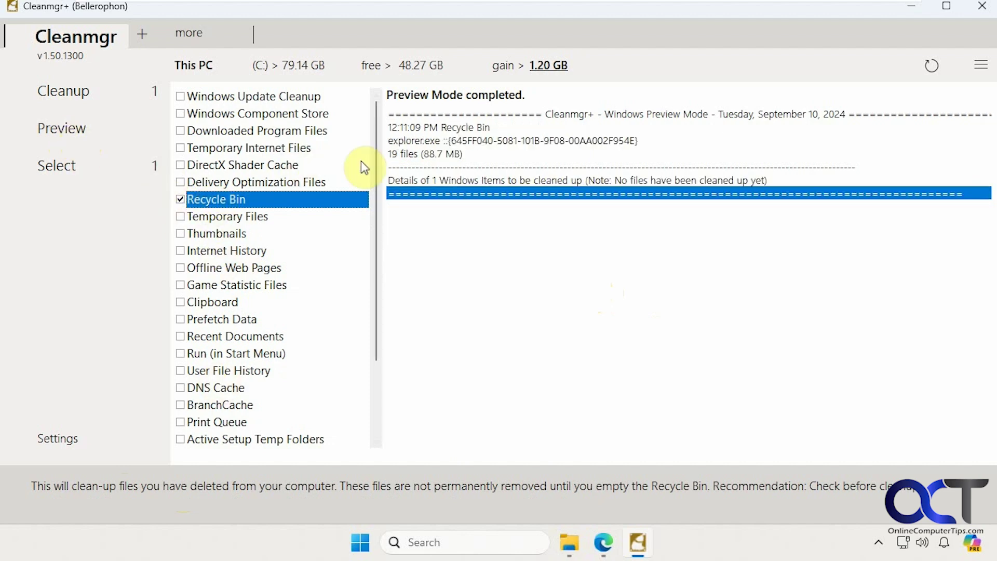
{"action": "left_click", "coordinate": [180, 216]}
{"action": "left_click", "coordinate": [73, 133]}
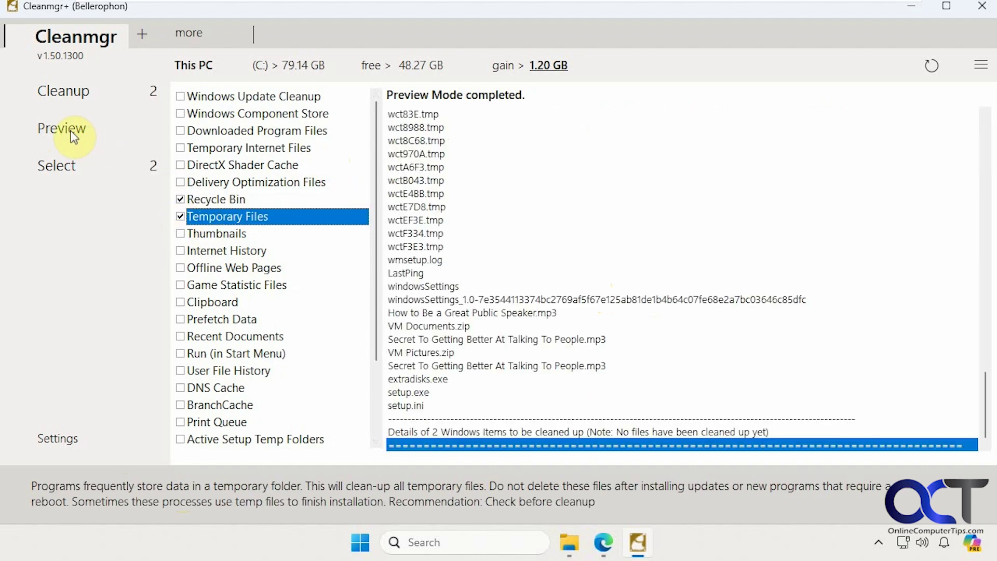
{"action": "scroll", "coordinate": [579, 285], "scroll_direction": "up", "scroll_amount": 15}
{"action": "left_click", "coordinate": [180, 200]}
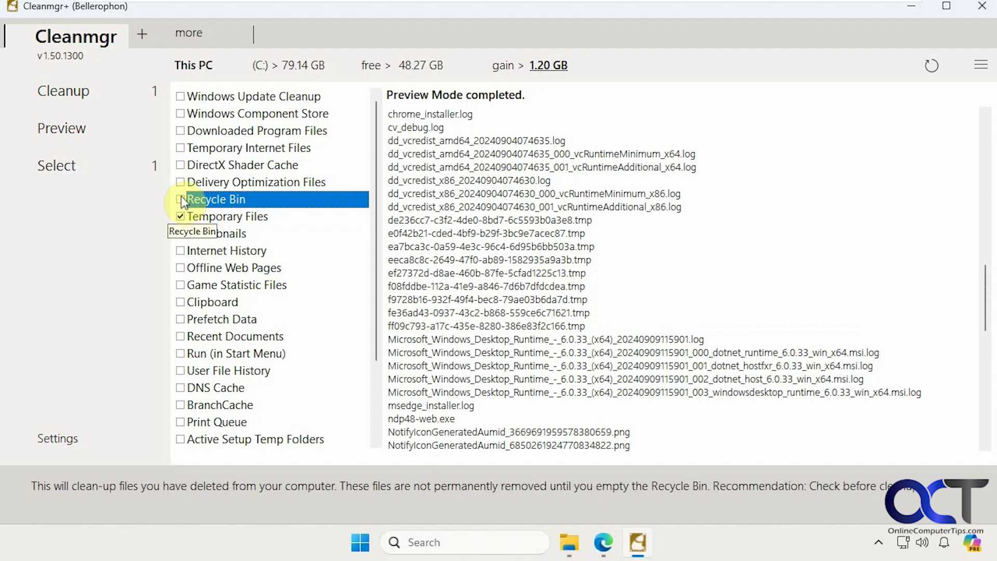
{"action": "left_click", "coordinate": [180, 216]}
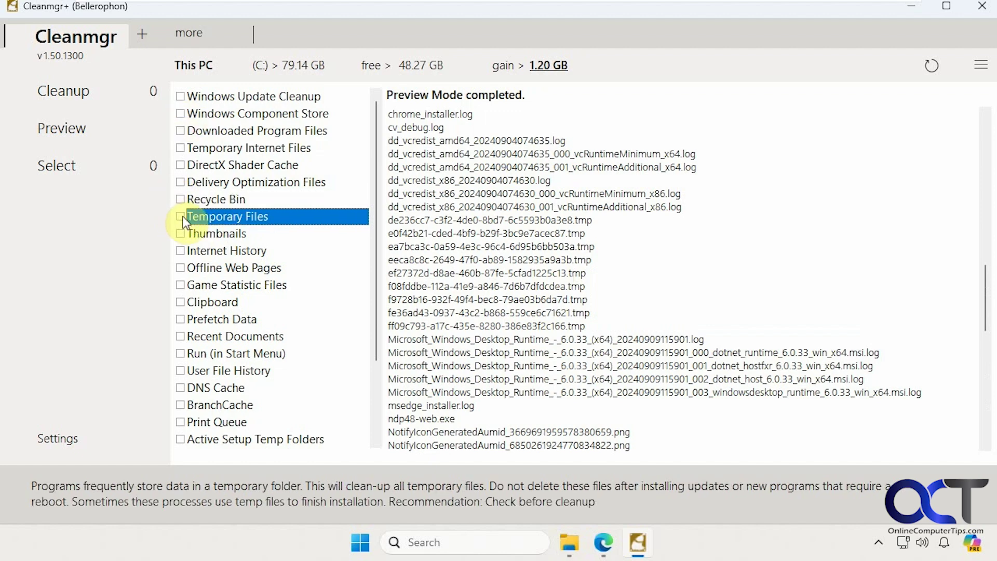
On the extra scripts list, preview Google Chrome History and Opera Cache, unticking each afterwards.
{"action": "left_click", "coordinate": [186, 35]}
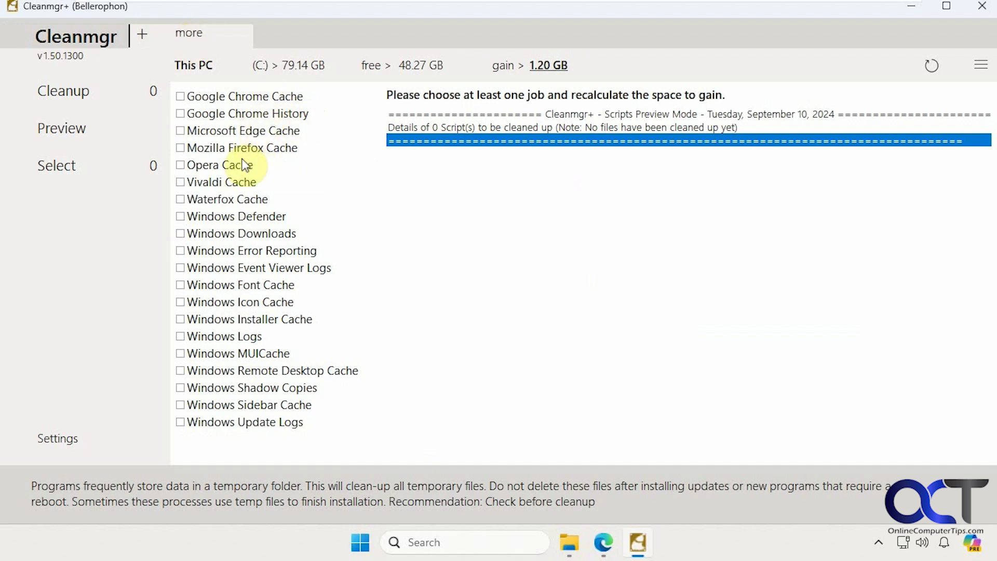
{"action": "left_click", "coordinate": [179, 115]}
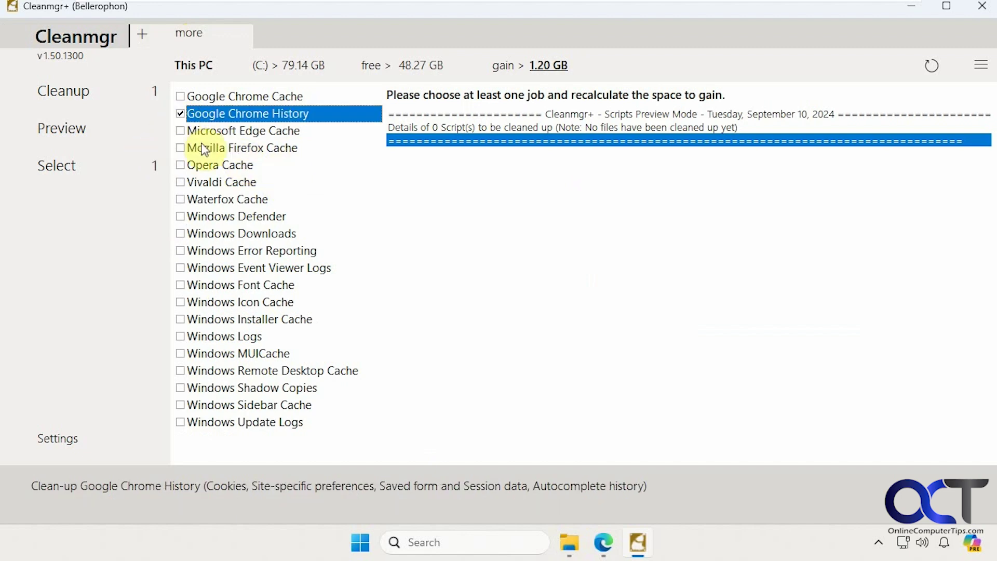
{"action": "left_click", "coordinate": [76, 128]}
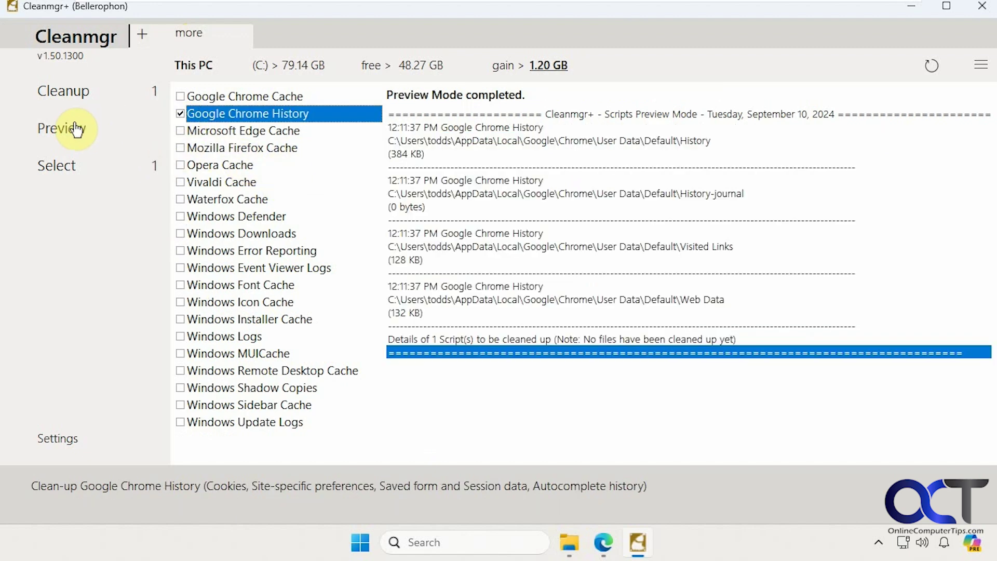
{"action": "left_click", "coordinate": [180, 114]}
{"action": "left_click", "coordinate": [180, 165]}
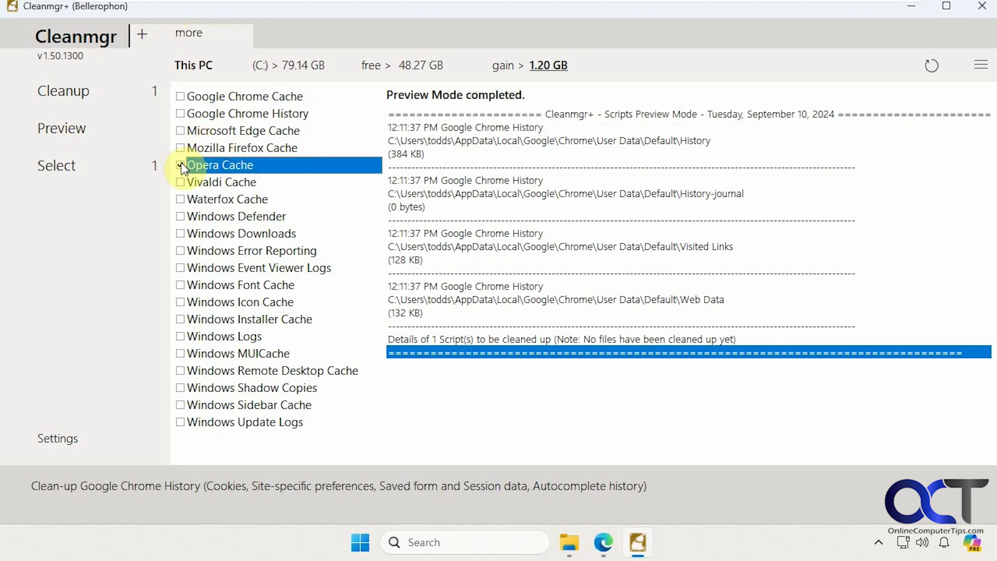
{"action": "left_click", "coordinate": [85, 127]}
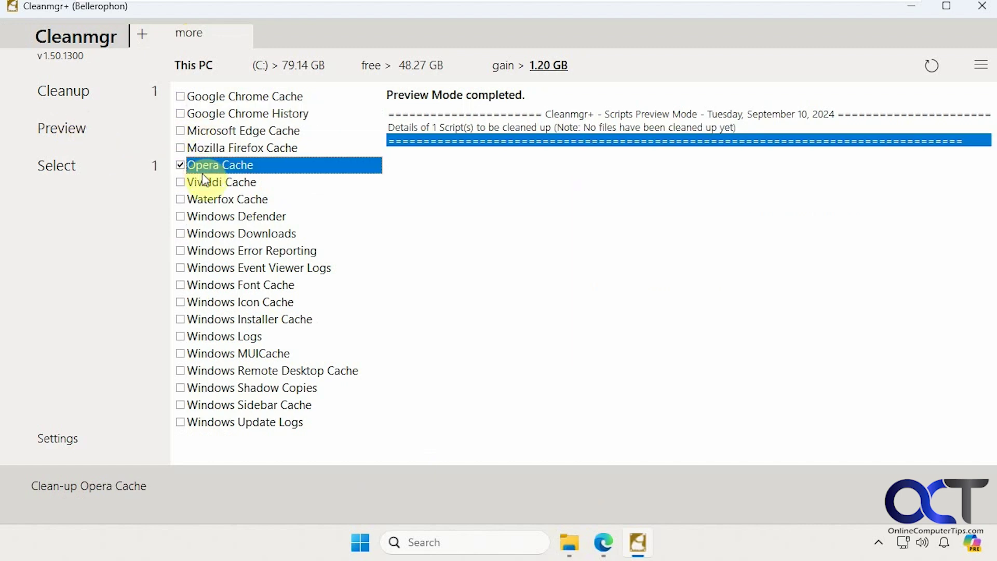
{"action": "left_click", "coordinate": [180, 165]}
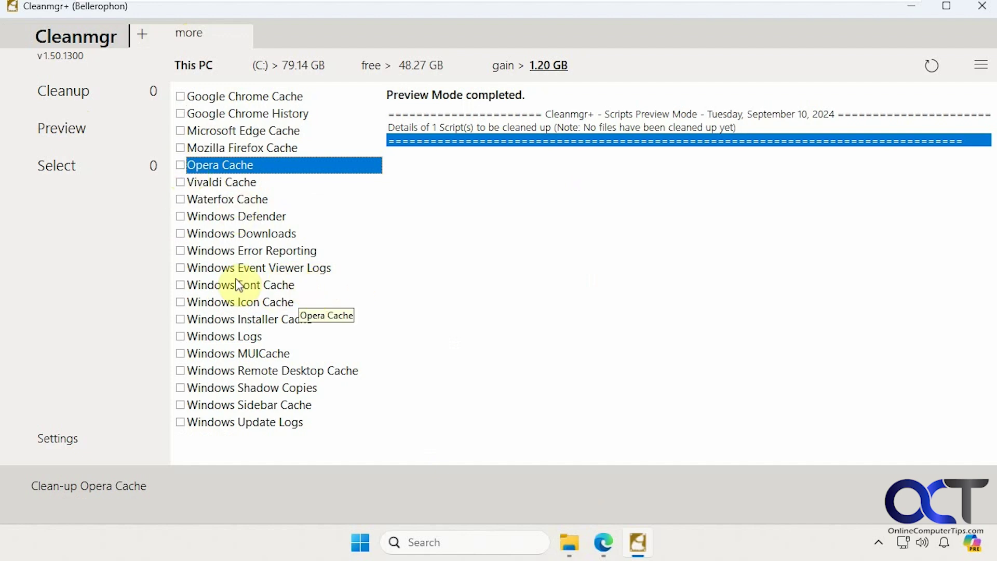
Tick and untick Windows Event Viewer Logs and Windows Installer Cache.
{"action": "left_click", "coordinate": [179, 268]}
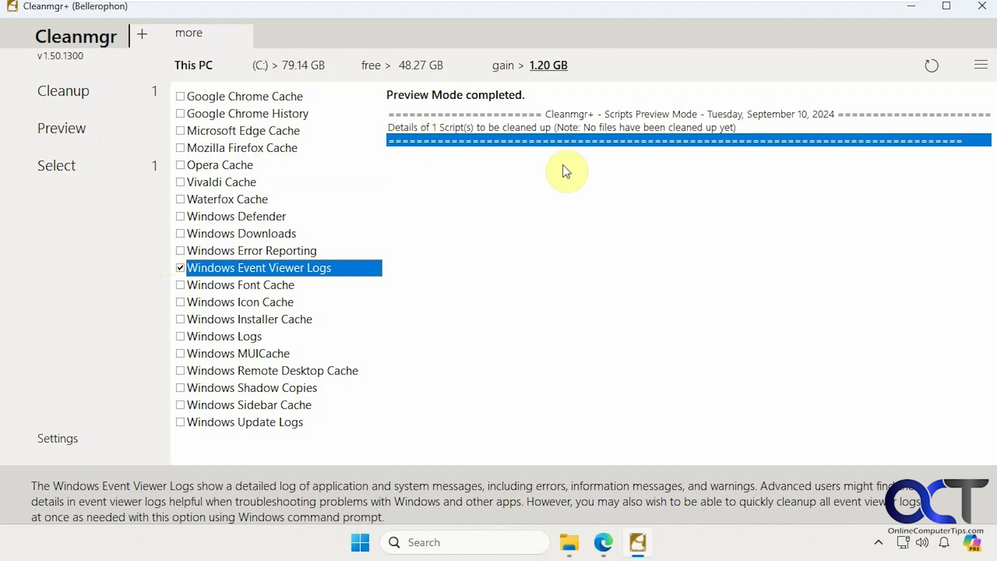
{"action": "left_click", "coordinate": [180, 269]}
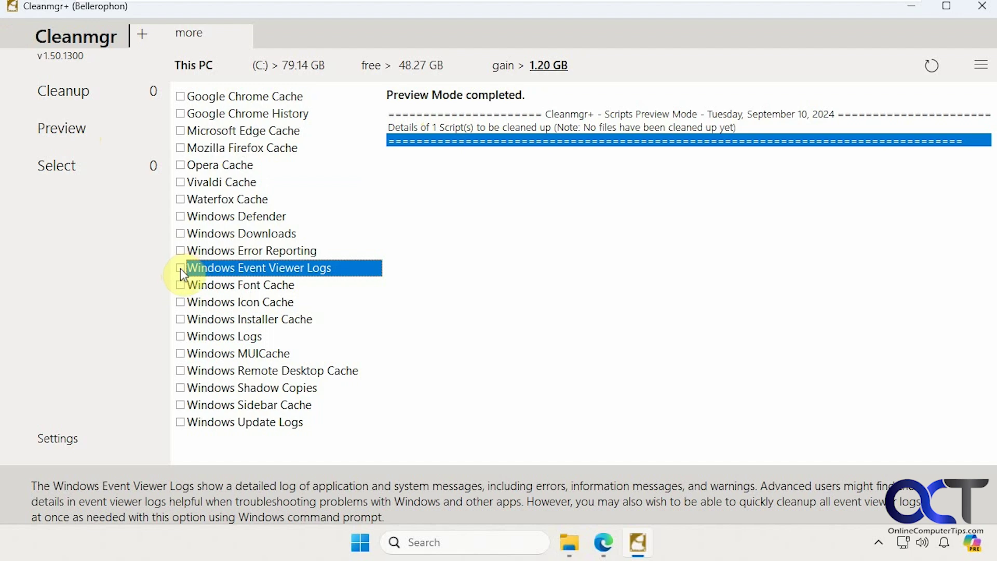
{"action": "left_click", "coordinate": [180, 319]}
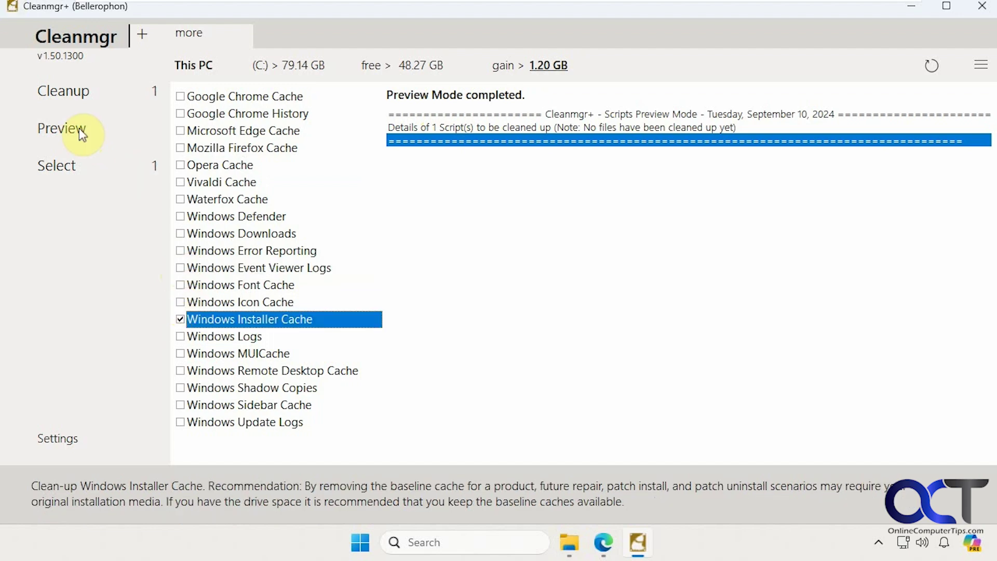
{"action": "left_click", "coordinate": [177, 318]}
Tick Windows Shadow Copies, accept its warning, and preview its vssadmin delete shadows command.
{"action": "left_click", "coordinate": [180, 388]}
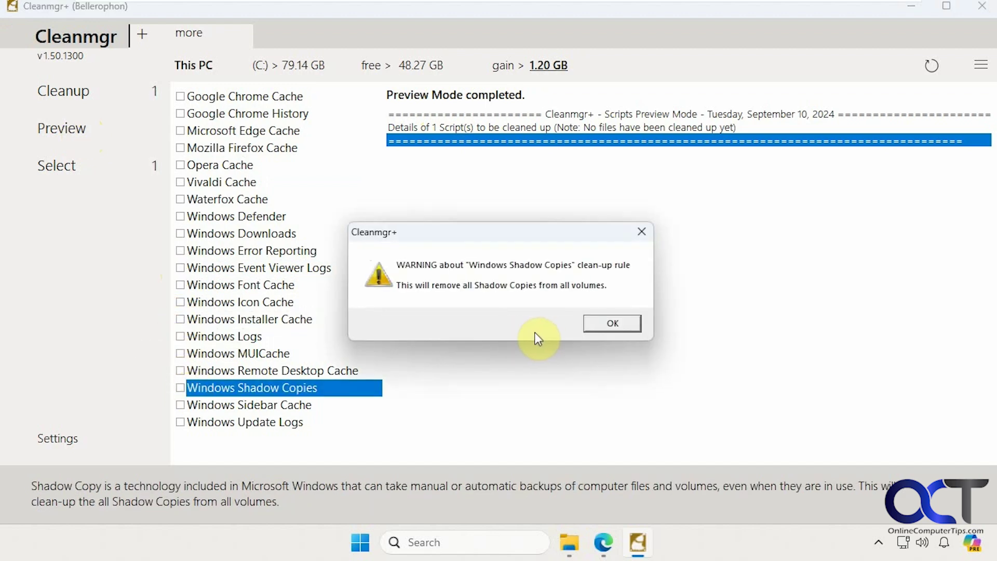
{"action": "left_click", "coordinate": [612, 323]}
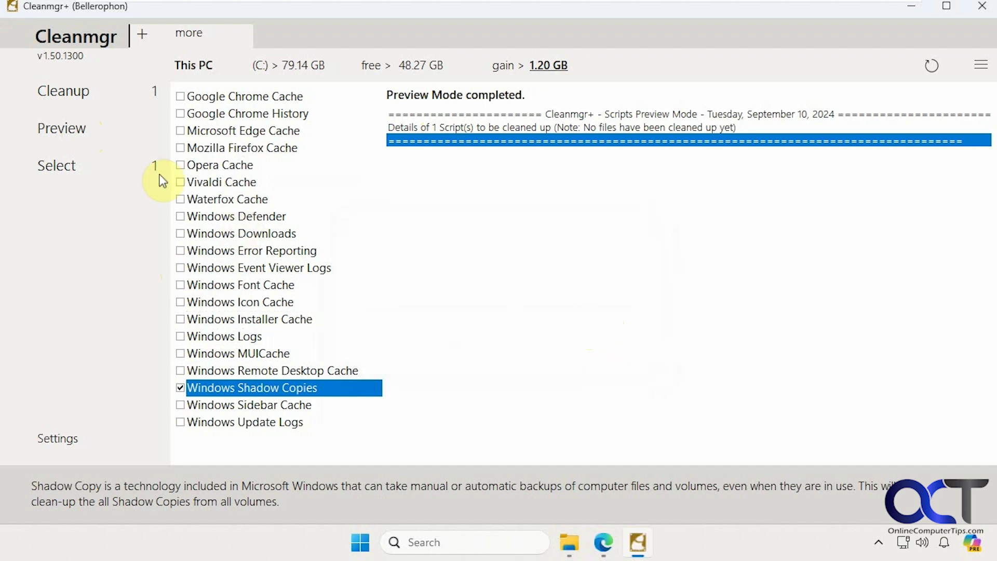
{"action": "left_click", "coordinate": [72, 130]}
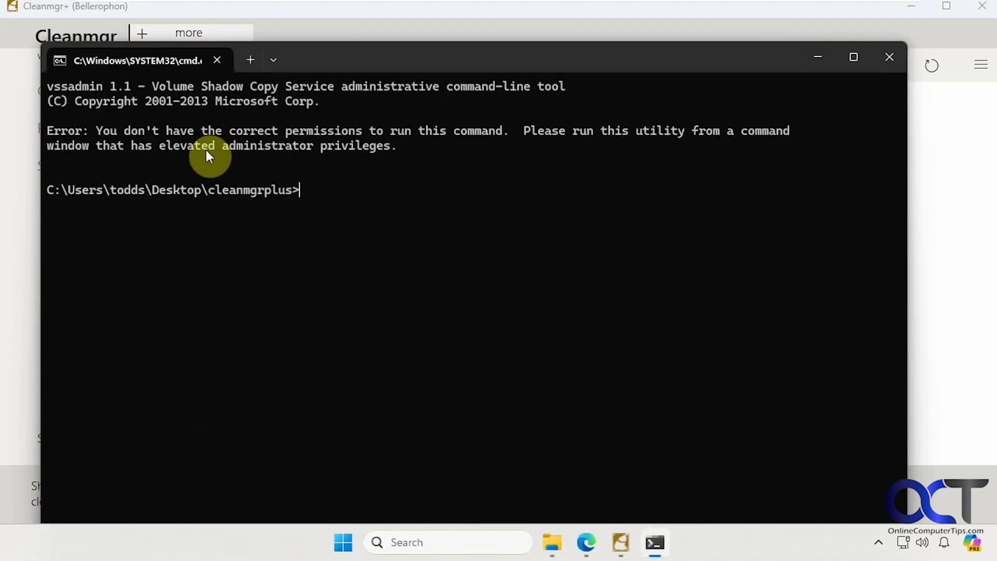
{"action": "left_click", "coordinate": [888, 57]}
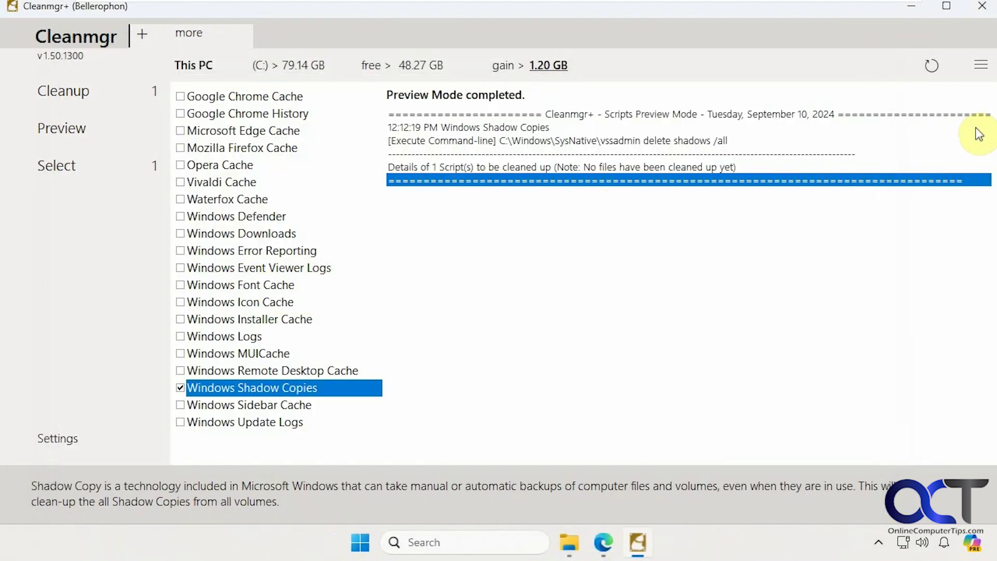
Restart Cleanmgr+.exe as administrator and open the Cleanmgr+ version.
{"action": "left_click", "coordinate": [986, 16]}
{"action": "right_click", "coordinate": [469, 285]}
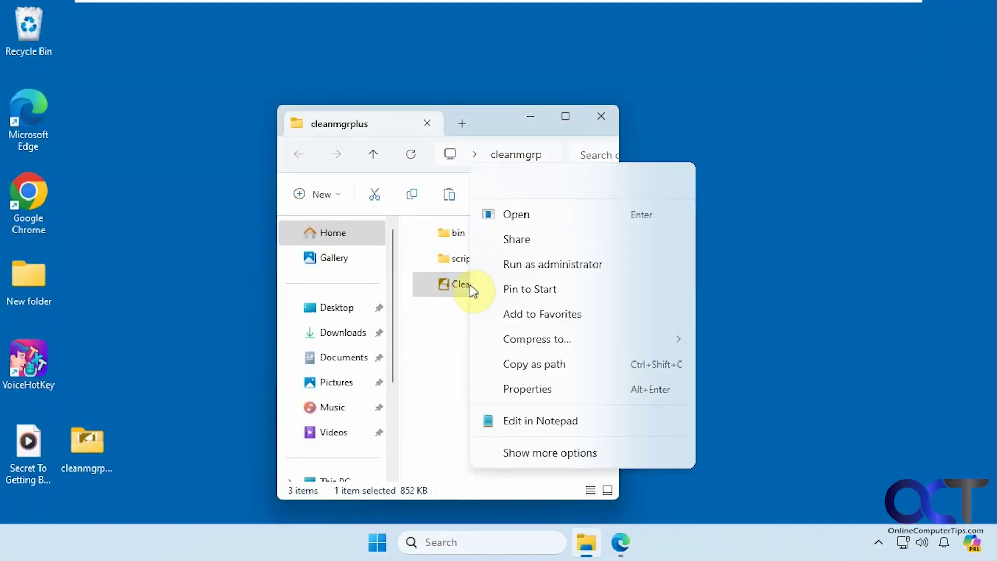
{"action": "left_click", "coordinate": [540, 264]}
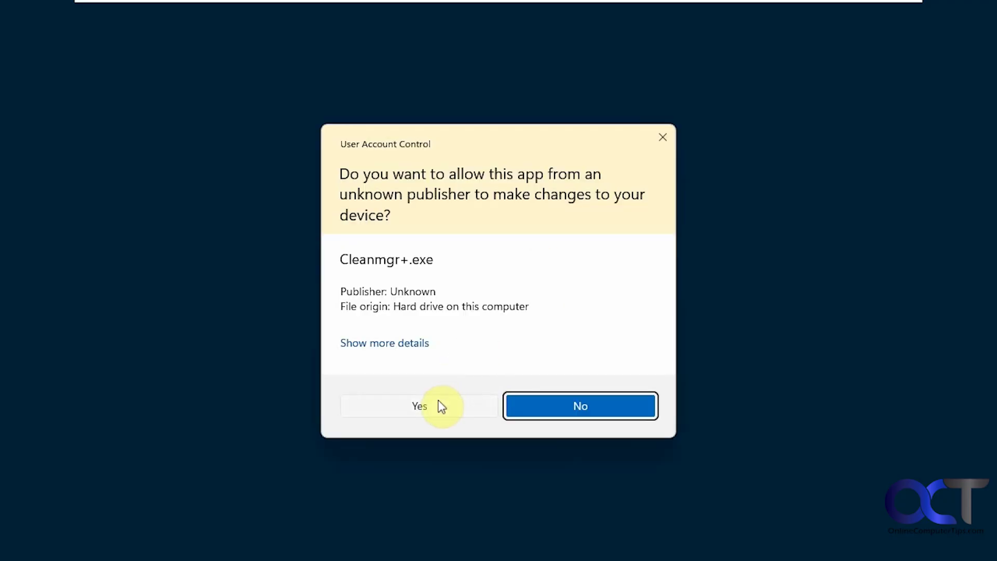
{"action": "left_click", "coordinate": [439, 402]}
{"action": "left_click", "coordinate": [592, 271]}
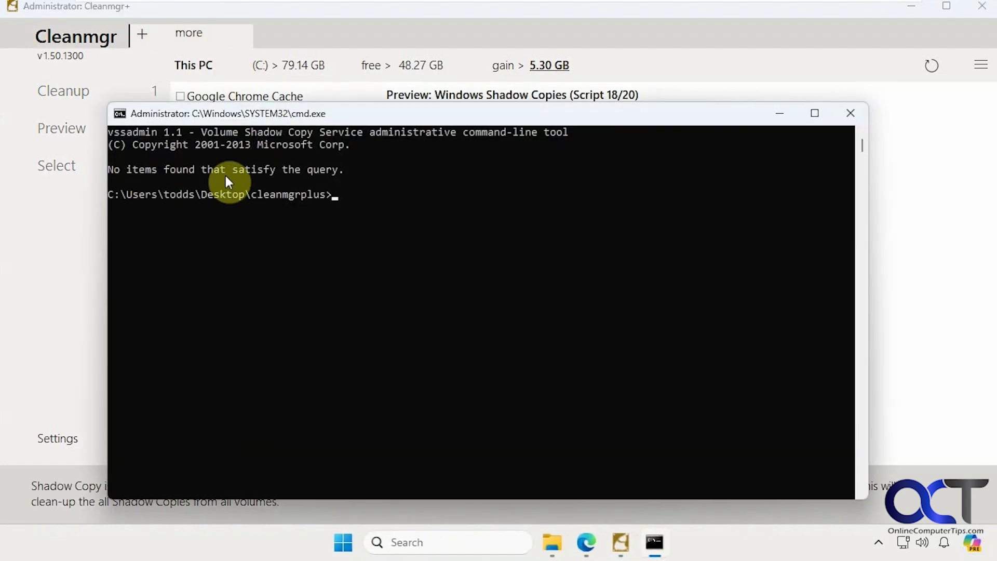
Swap Windows Shadow Copies for Windows Update Logs and preview the update log files.
{"action": "left_click", "coordinate": [850, 114]}
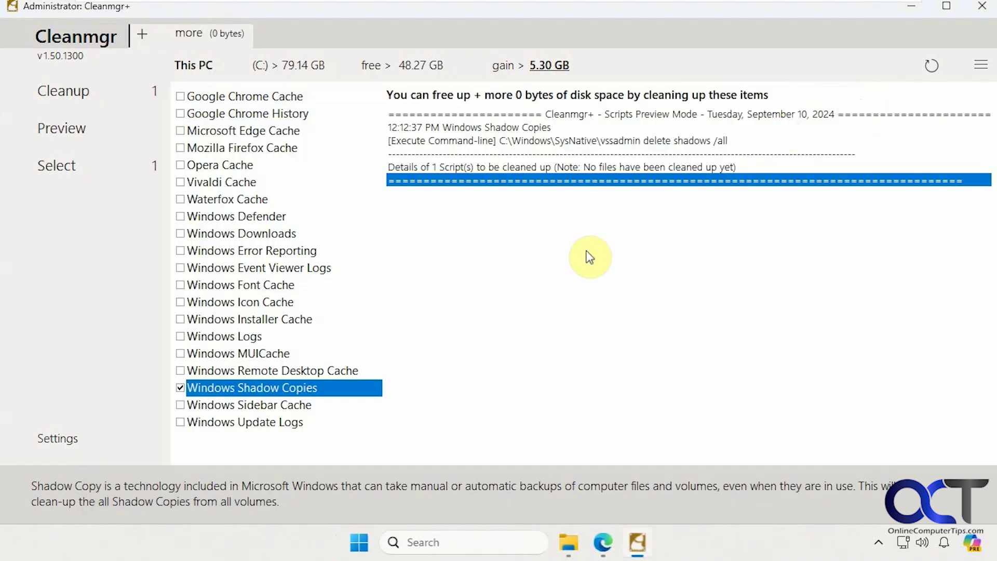
{"action": "left_click", "coordinate": [180, 388]}
{"action": "left_click", "coordinate": [181, 422]}
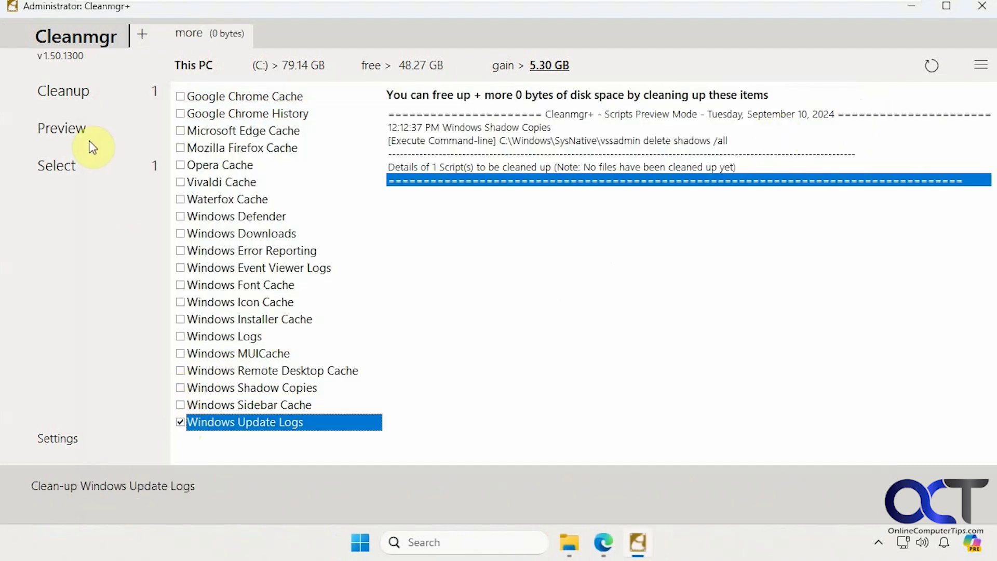
{"action": "left_click", "coordinate": [75, 129]}
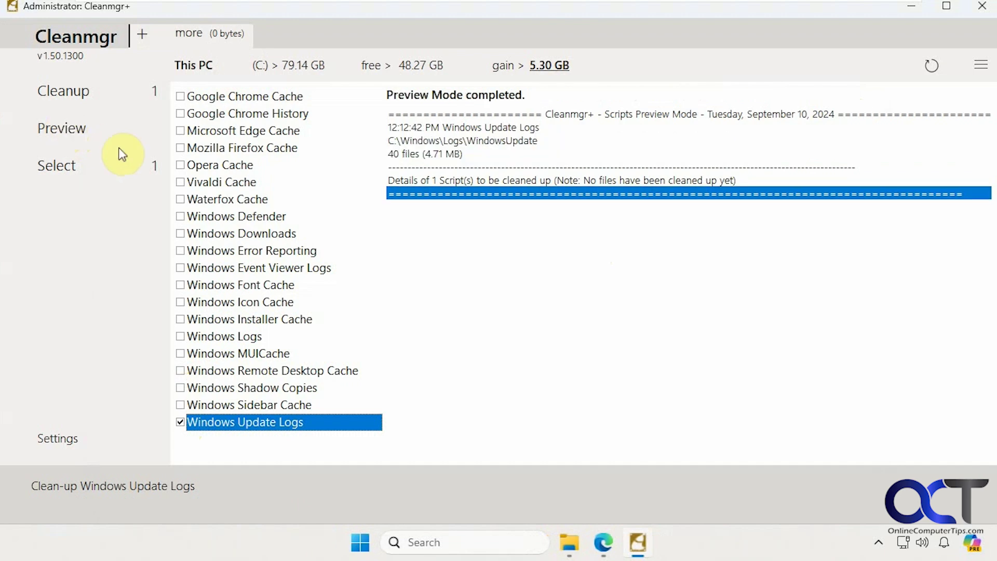
Add Windows Installer Cache and Windows Defender, leaving Windows Downloads unticked, and preview all three.
{"action": "left_click", "coordinate": [180, 320]}
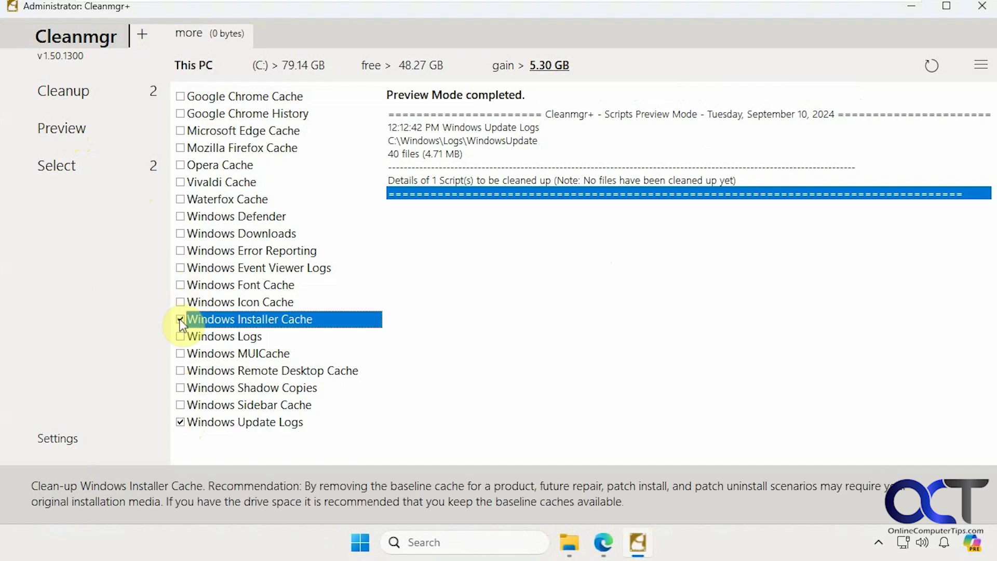
{"action": "left_click", "coordinate": [239, 234]}
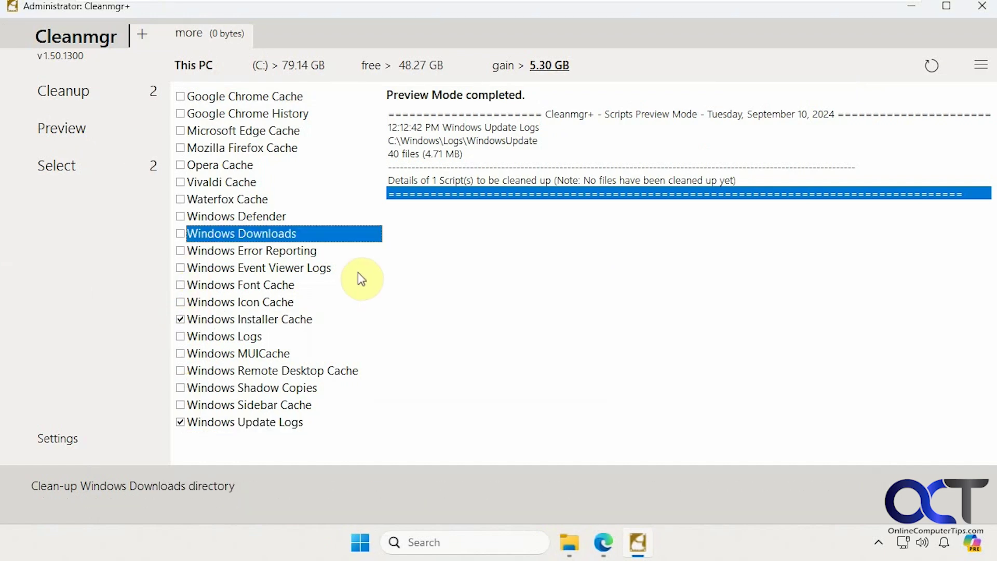
{"action": "left_click", "coordinate": [180, 234]}
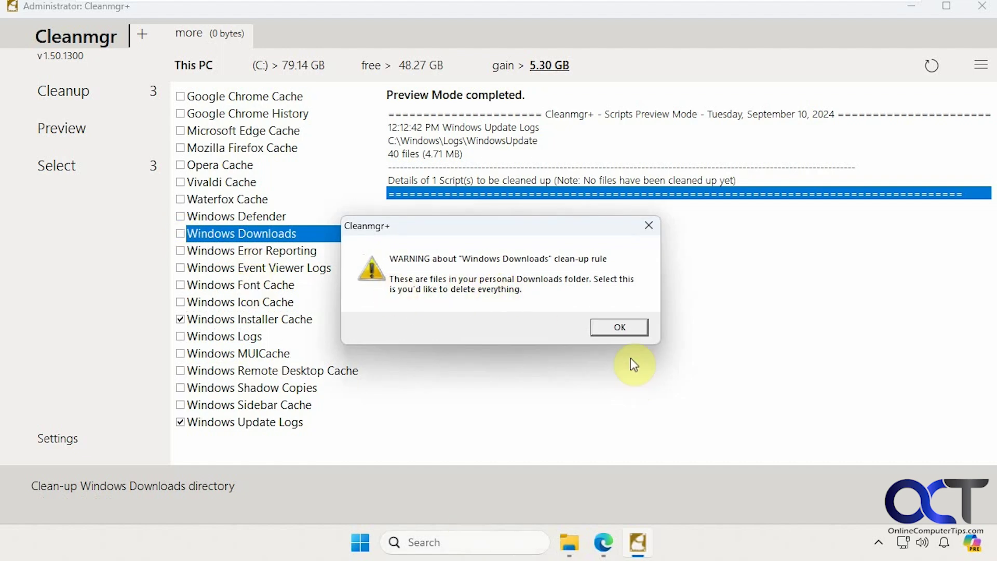
{"action": "left_click", "coordinate": [616, 328]}
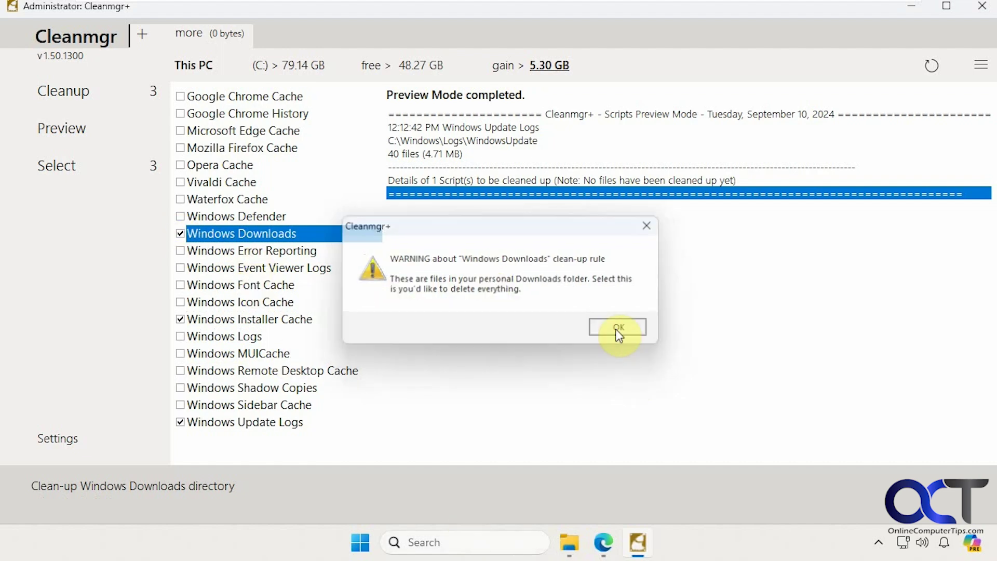
{"action": "left_click", "coordinate": [180, 233]}
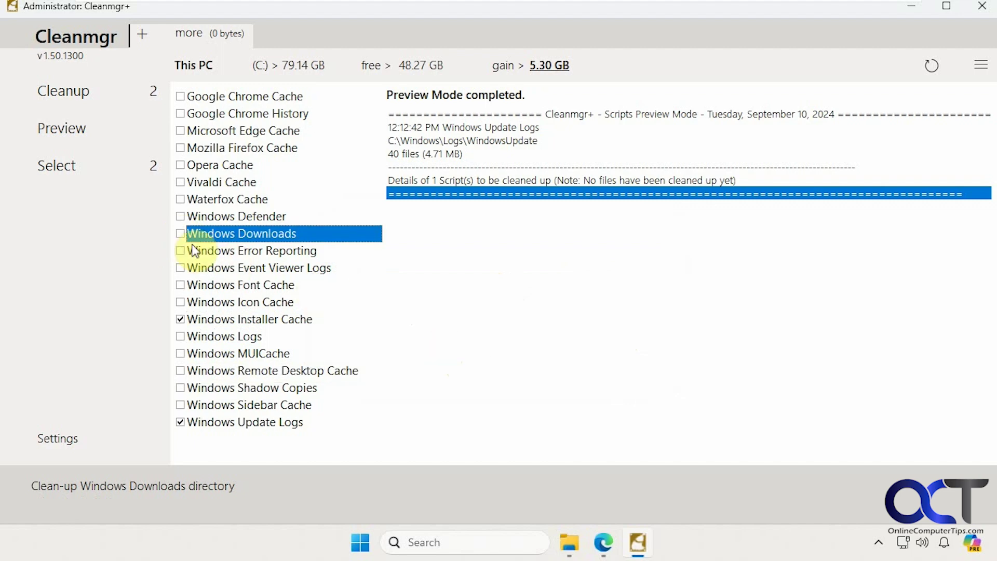
{"action": "left_click", "coordinate": [180, 216]}
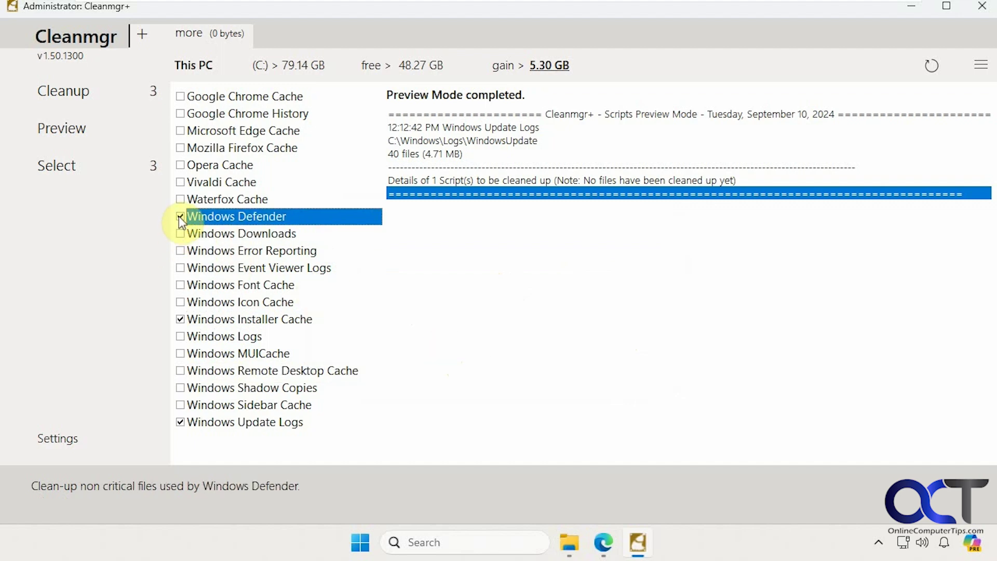
{"action": "left_click", "coordinate": [78, 127]}
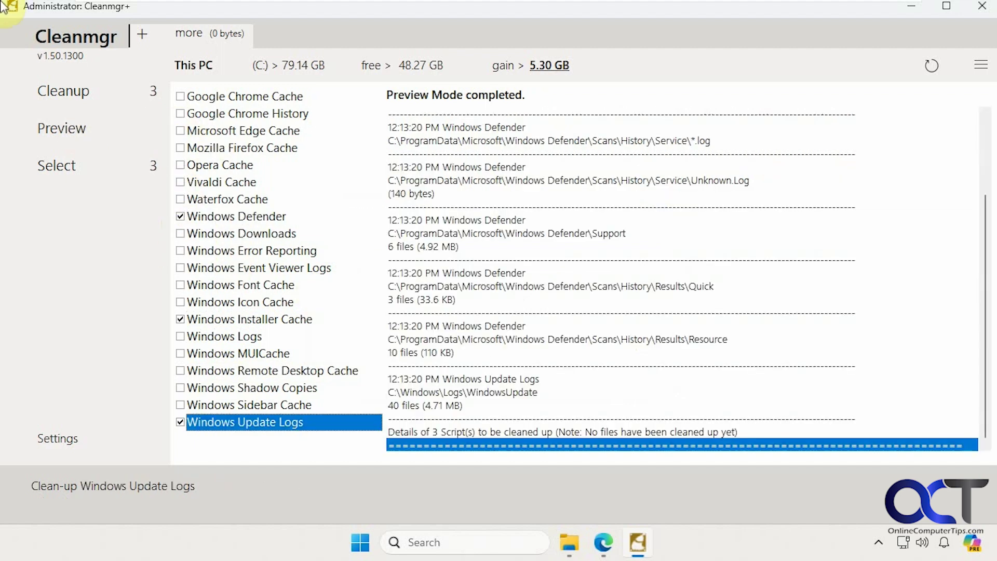
{"action": "mouse_move", "coordinate": [987, 252]}
{"action": "left_mouse_down"}
{"action": "mouse_move", "coordinate": [986, 134]}
{"action": "mouse_move", "coordinate": [987, 252]}
{"action": "left_mouse_up"}
Tick Temporary Files, Delivery Optimization Files and Windows Update Cleanup, then preview their files.
{"action": "left_click", "coordinate": [67, 33]}
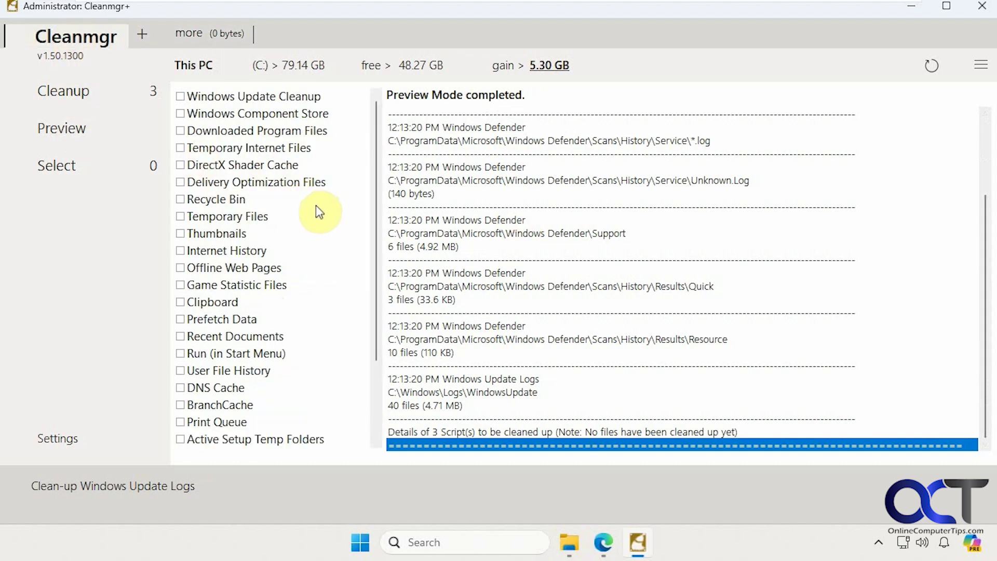
{"action": "left_click", "coordinate": [181, 216]}
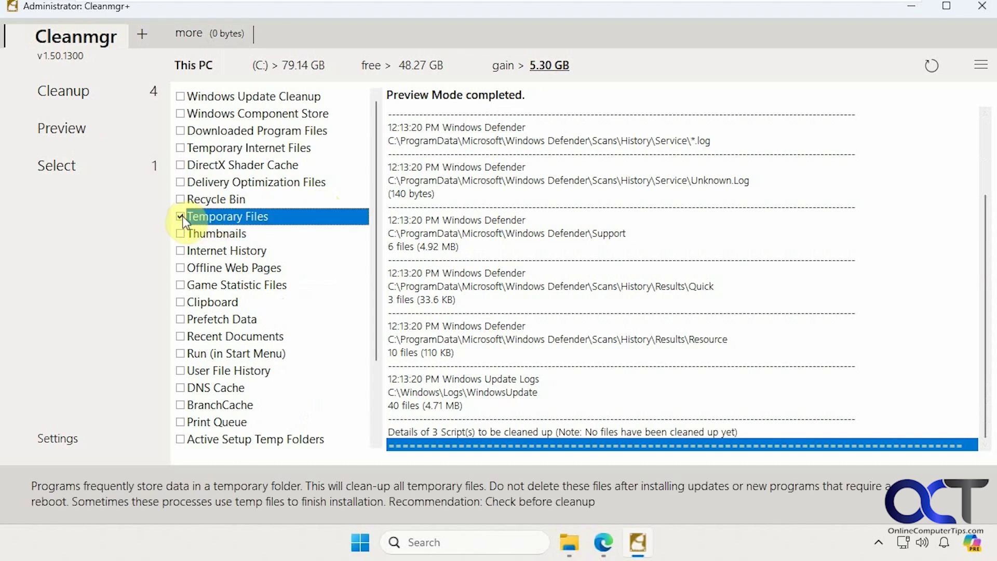
{"action": "left_click", "coordinate": [181, 183]}
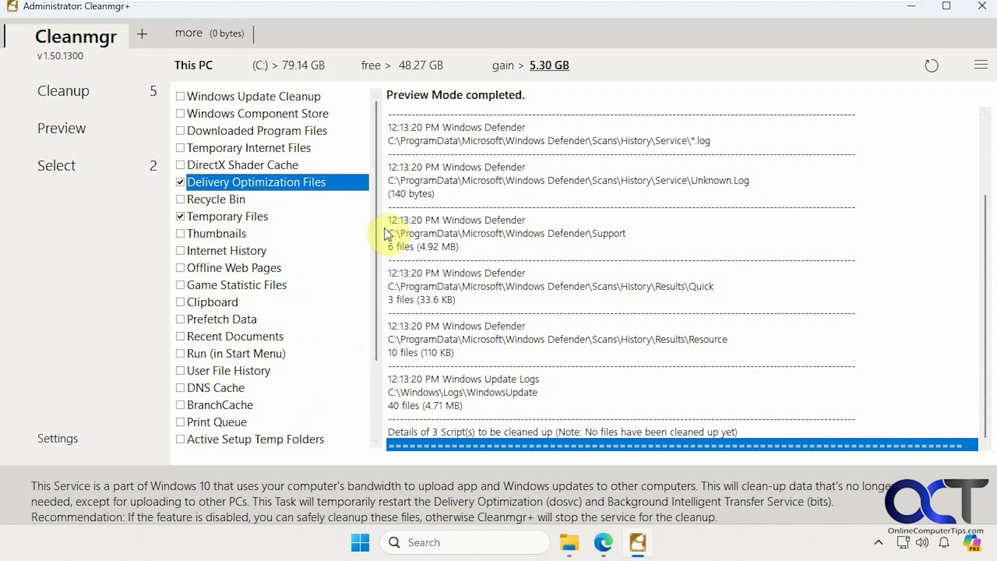
{"action": "left_click", "coordinate": [180, 96]}
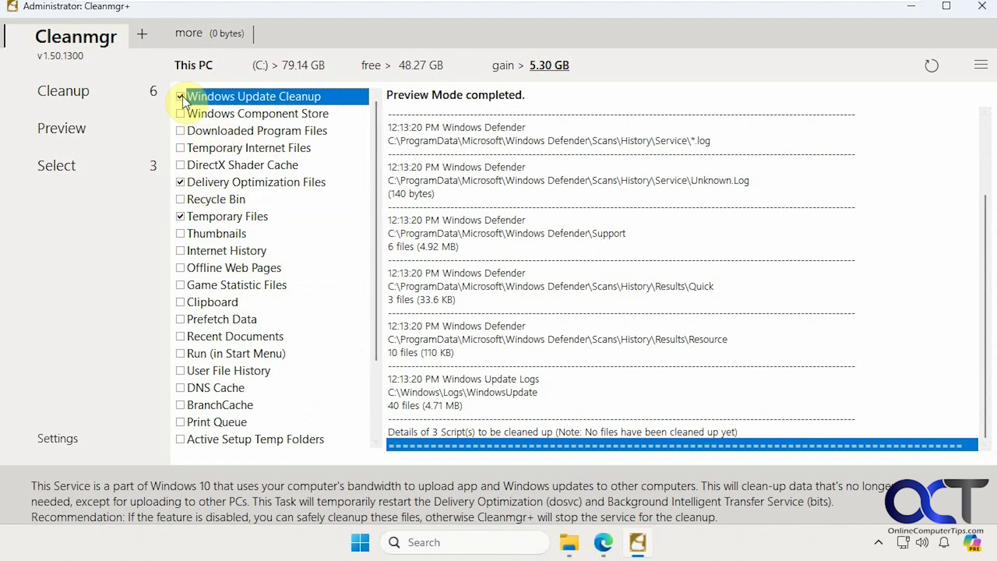
{"action": "left_click", "coordinate": [71, 136]}
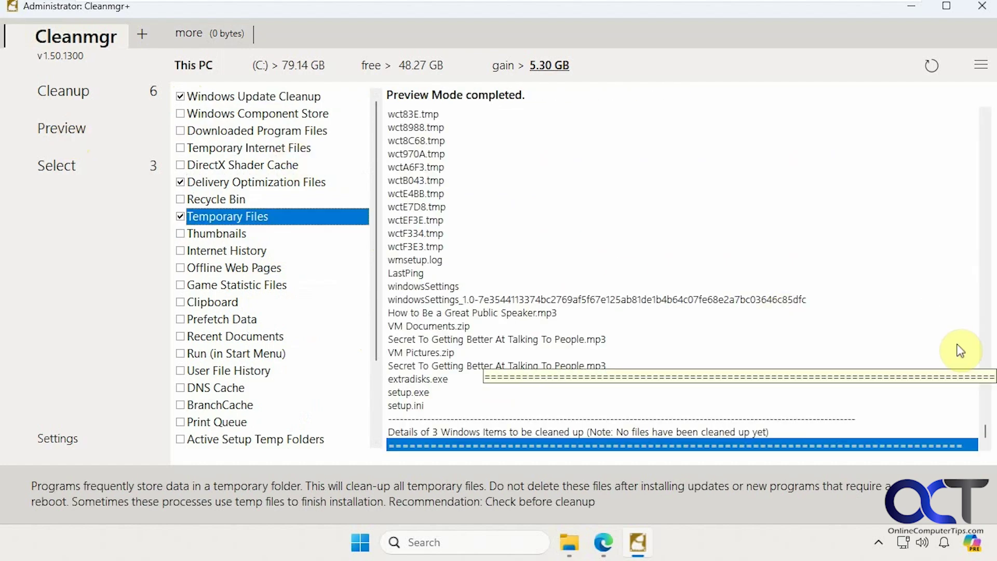
{"action": "left_click_drag", "start_coordinate": [984, 434], "coordinate": [981, 116]}
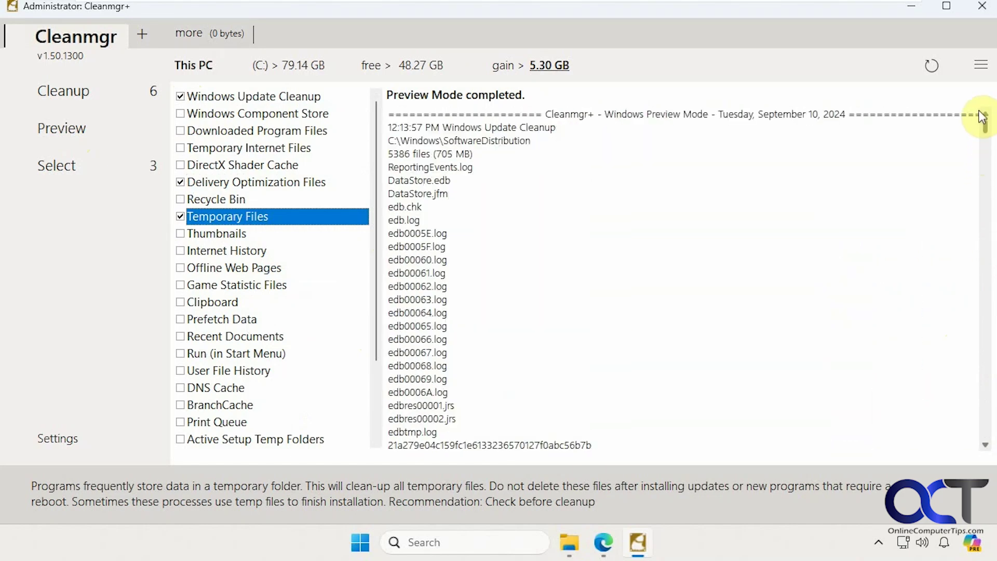
{"action": "left_click", "coordinate": [185, 35]}
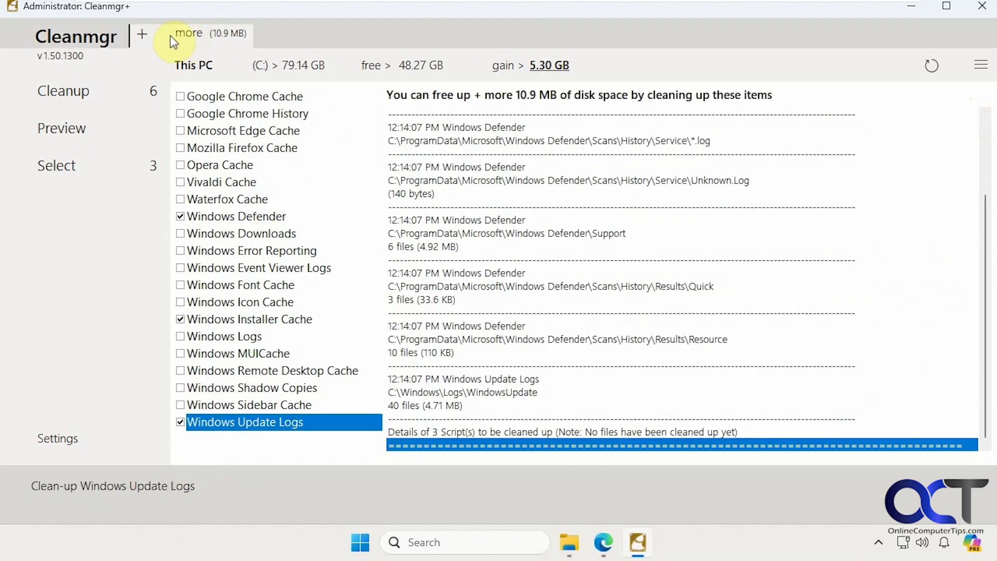
{"action": "left_click", "coordinate": [86, 36]}
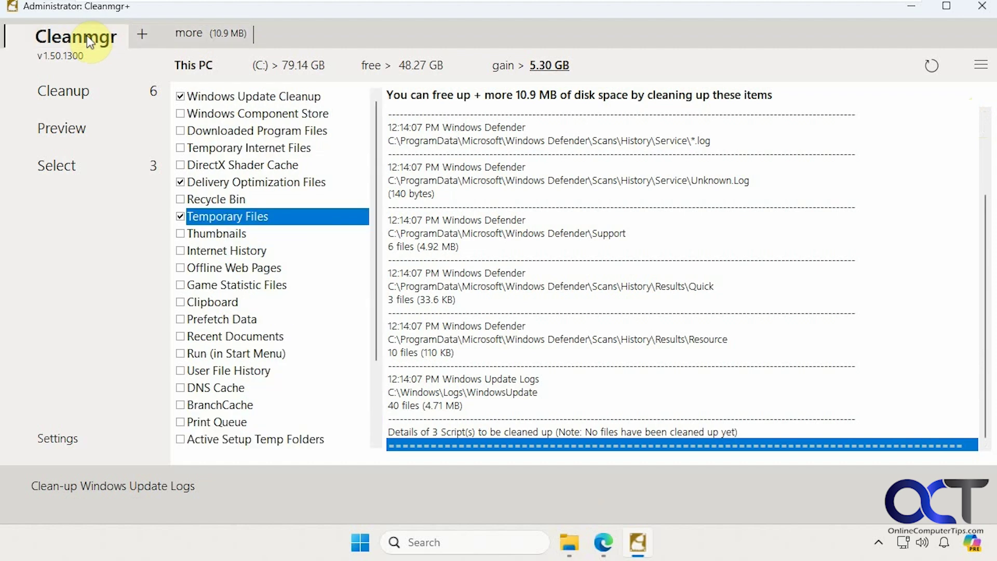
Apply the Recommended selection and view the per-item breakdown of the 5.30 GB gain.
{"action": "left_click", "coordinate": [69, 173]}
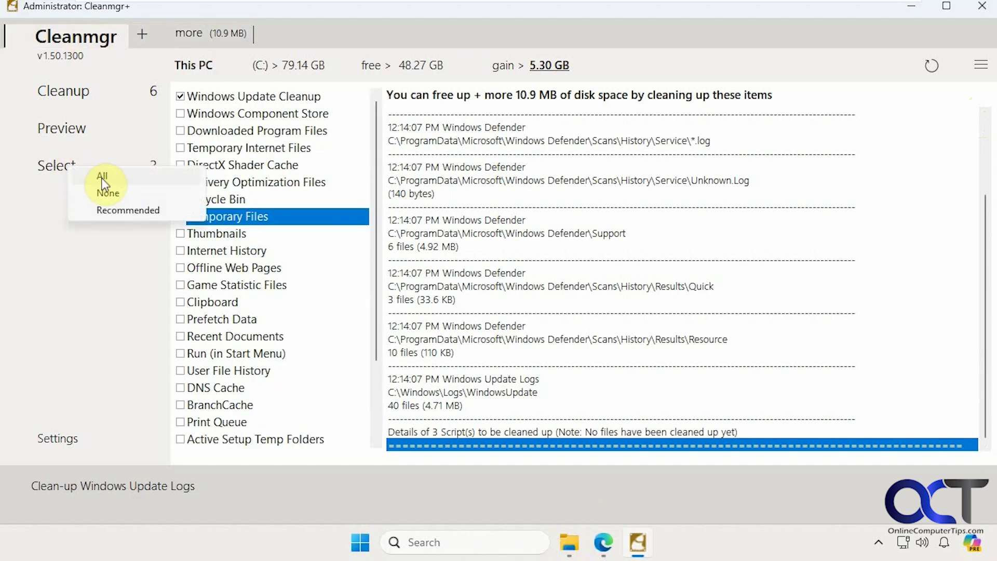
{"action": "left_click", "coordinate": [111, 210]}
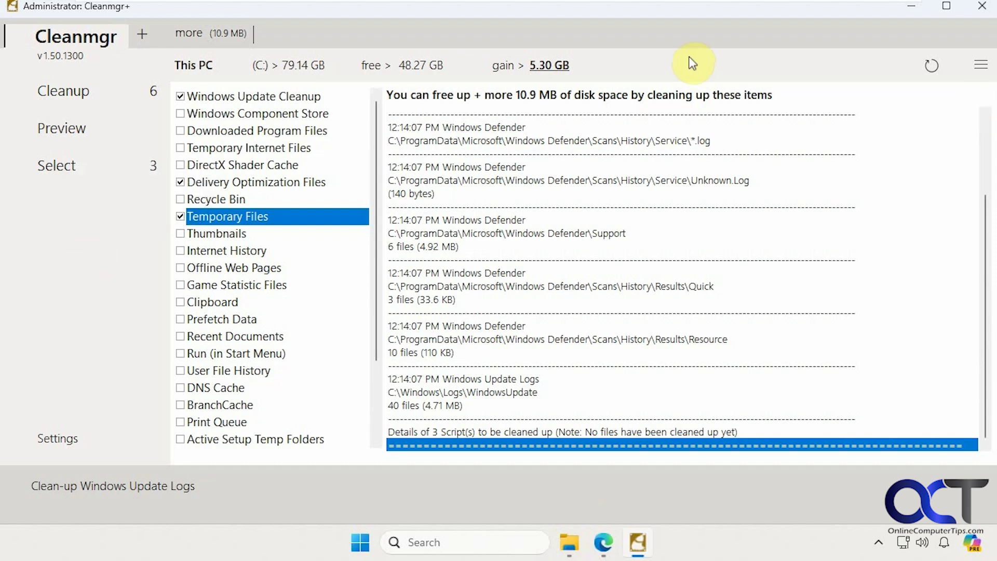
{"action": "left_click", "coordinate": [552, 69]}
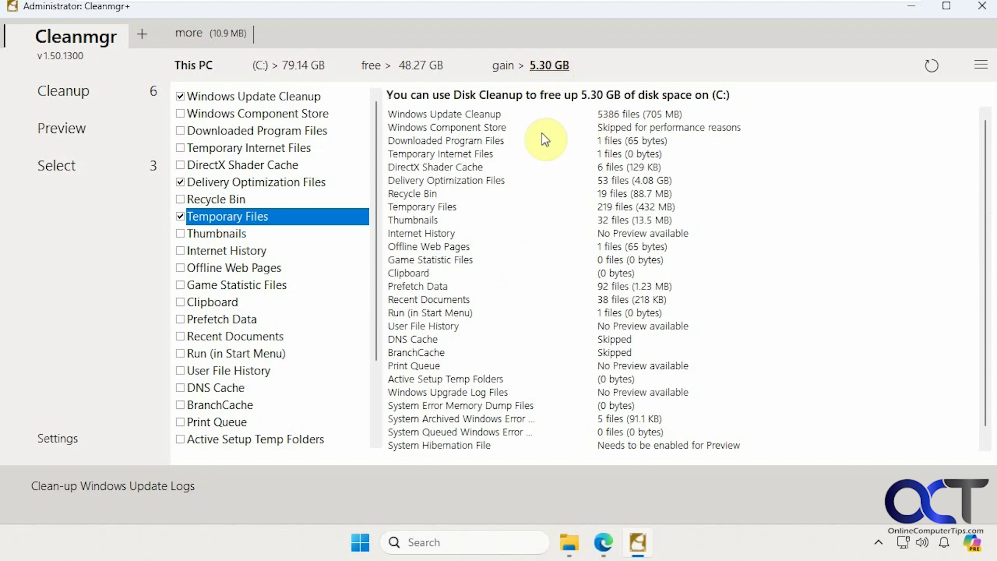
{"action": "scroll", "coordinate": [561, 174], "scroll_direction": "down", "scroll_amount": 1}
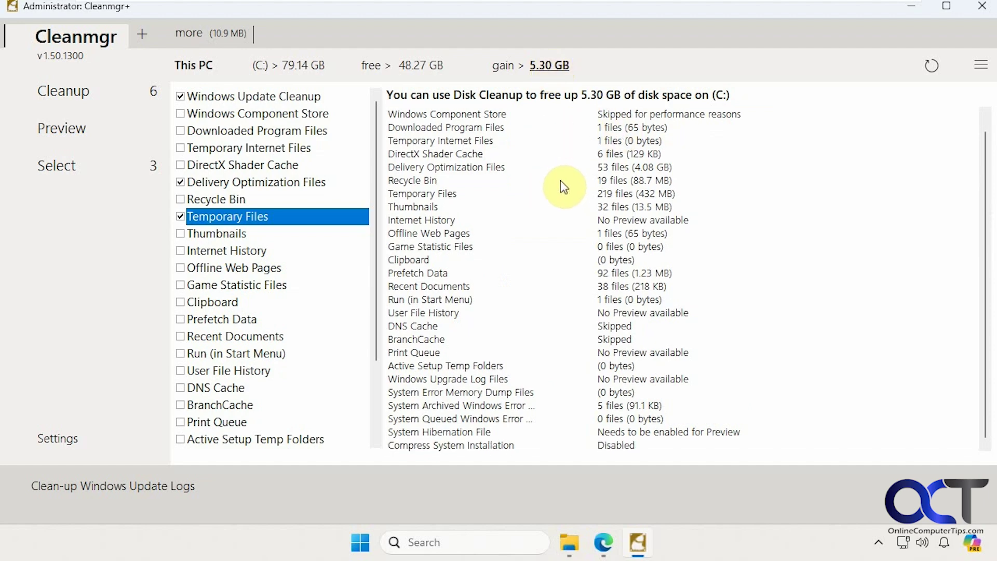
{"action": "scroll", "coordinate": [559, 179], "scroll_direction": "up", "scroll_amount": 1}
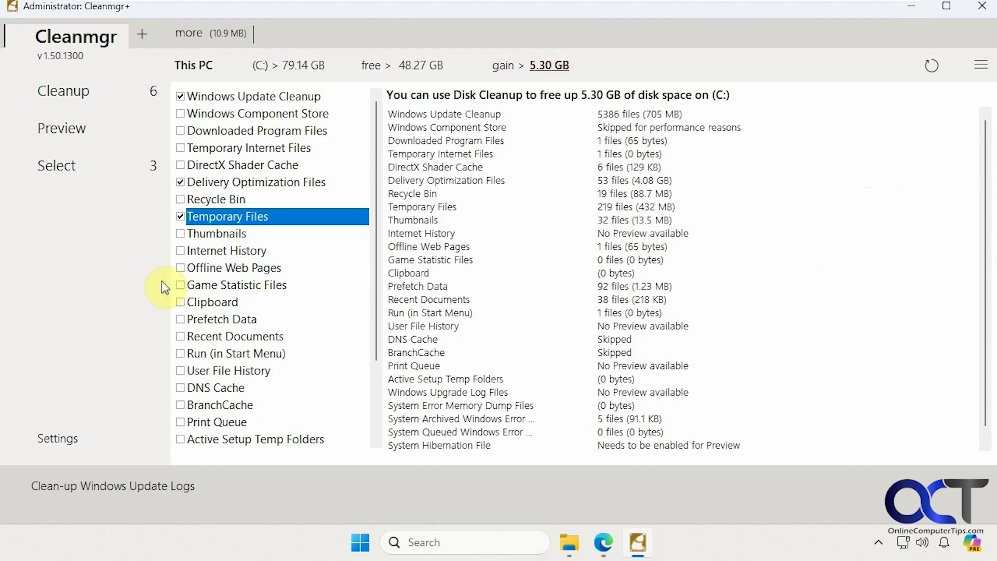
Cancel importing a cleanup rule, then add a custom job to open winapp.ini.
{"action": "left_click", "coordinate": [143, 33]}
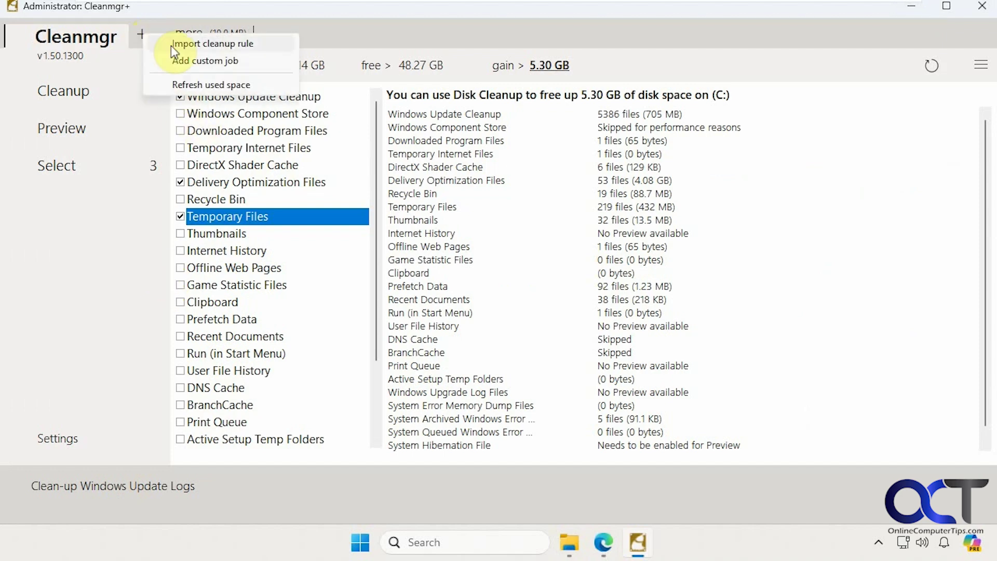
{"action": "left_click", "coordinate": [185, 44]}
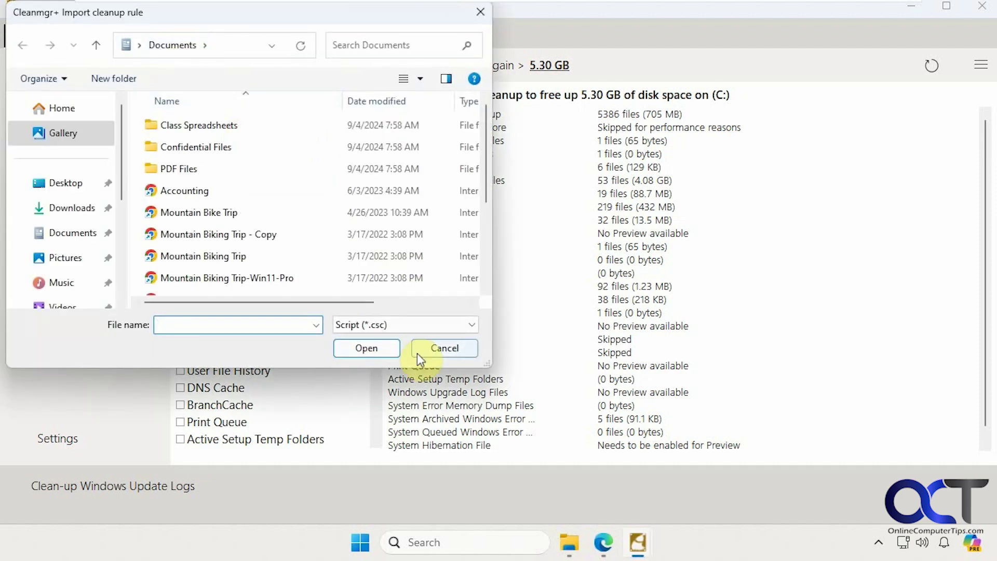
{"action": "left_click", "coordinate": [432, 353]}
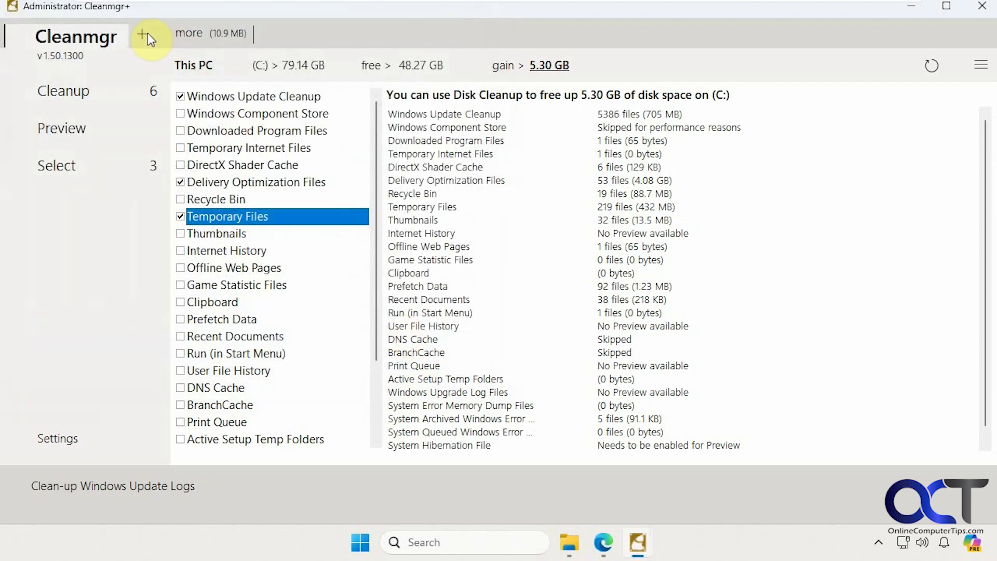
{"action": "left_click", "coordinate": [147, 33]}
{"action": "left_click", "coordinate": [183, 62]}
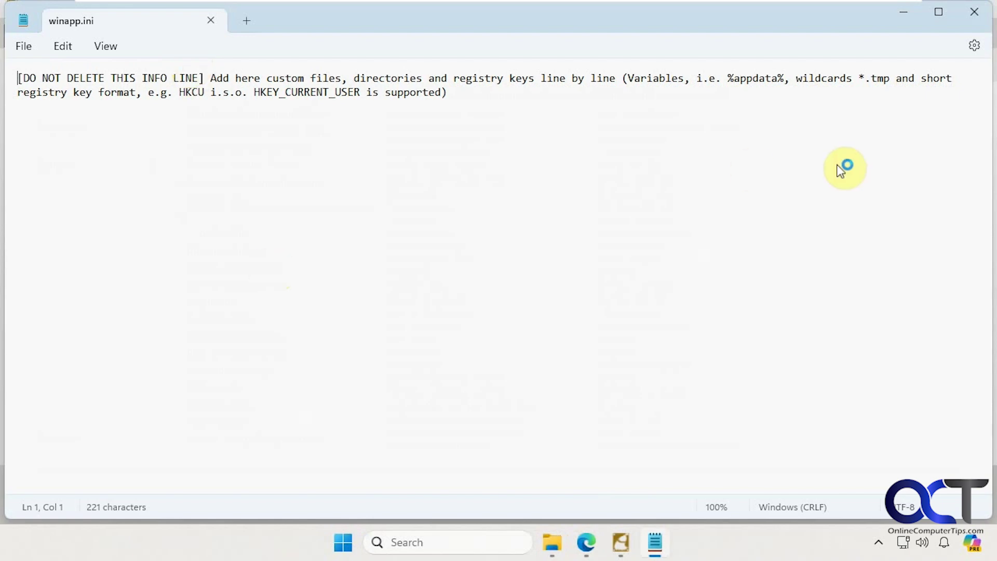
Close the custom job file in Notepad and run the Cleanmgr+ cleanup of the six selected items, confirming with Yes.
{"action": "left_click", "coordinate": [975, 16]}
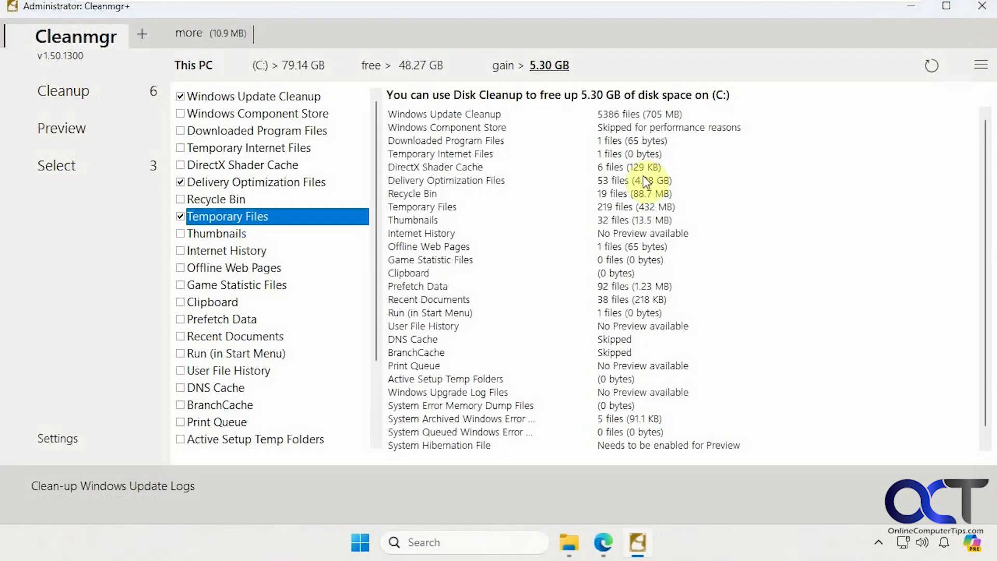
{"action": "left_click", "coordinate": [61, 97]}
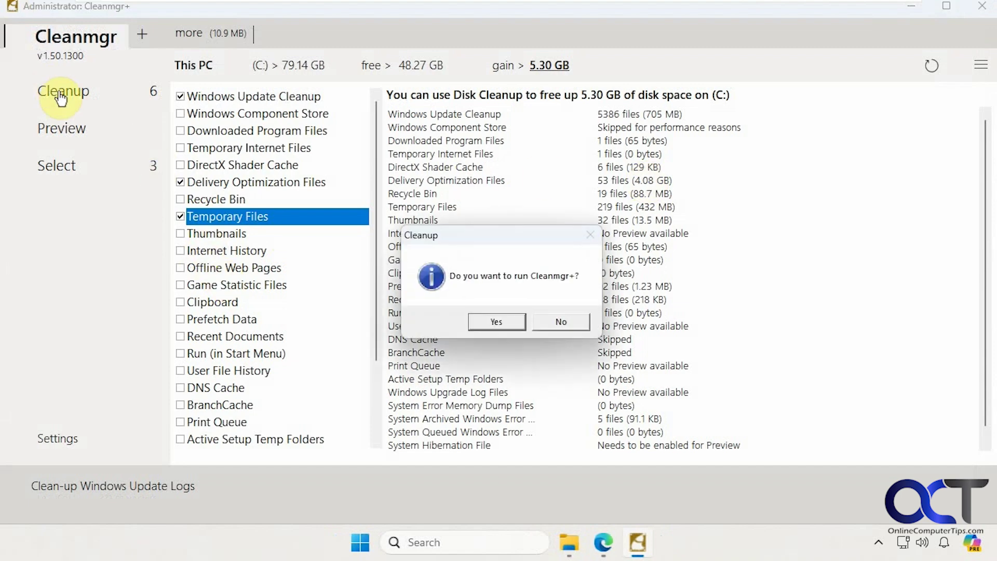
{"action": "left_click", "coordinate": [496, 322]}
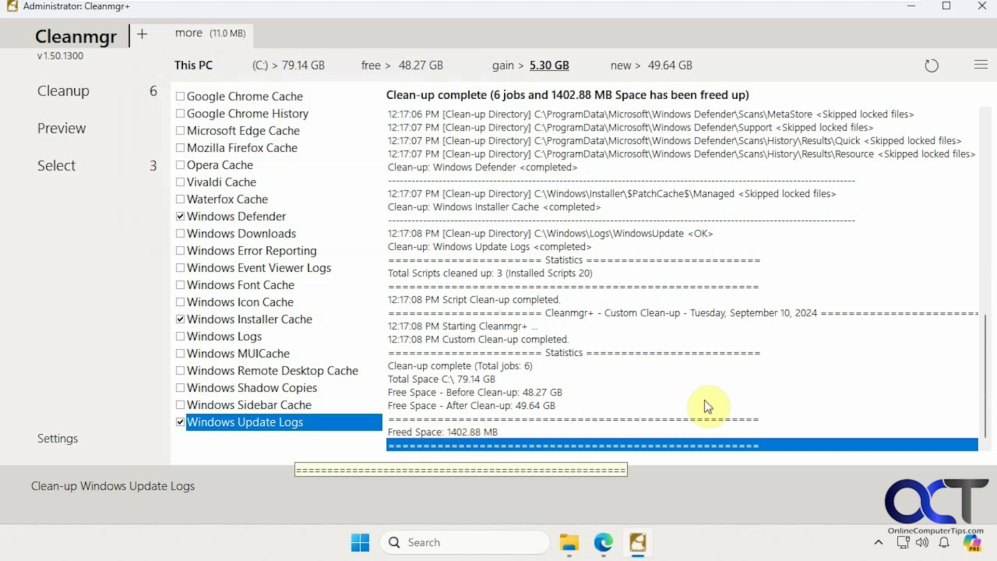
{"action": "scroll", "coordinate": [719, 349], "scroll_direction": "up", "scroll_amount": 7}
{"action": "scroll", "coordinate": [721, 353], "scroll_direction": "up", "scroll_amount": 7}
{"action": "scroll", "coordinate": [709, 342], "scroll_direction": "down", "scroll_amount": 14}
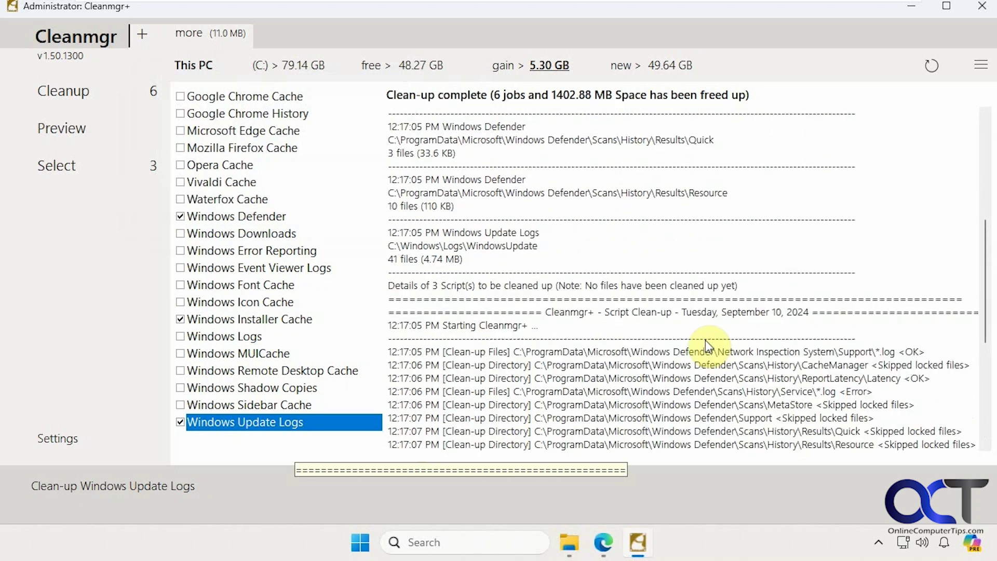